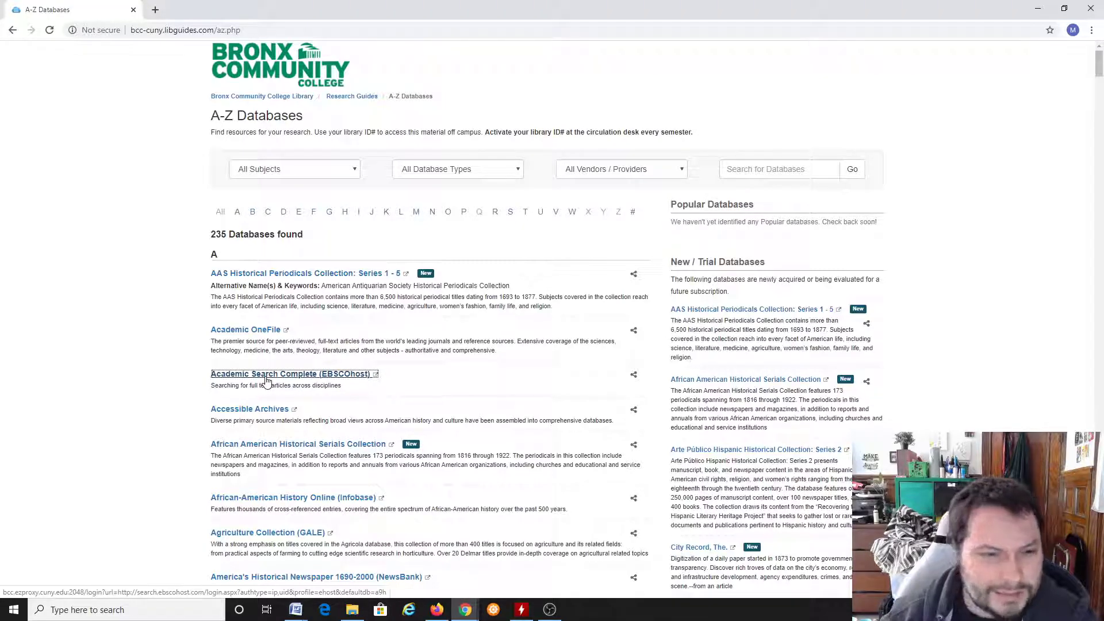
- Open the Academic Search Complete (EBSCOhost) database and search it for gun control
{"action": "left_click", "coordinate": [267, 374]}
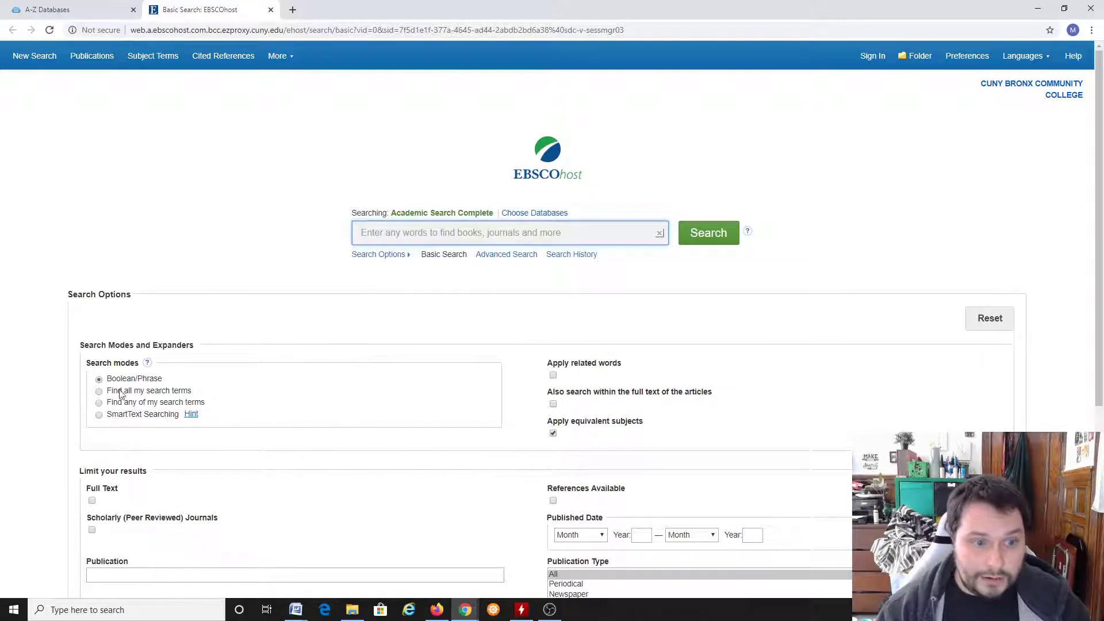
{"action": "scroll", "coordinate": [536, 475], "scroll_direction": "down", "scroll_amount": 4}
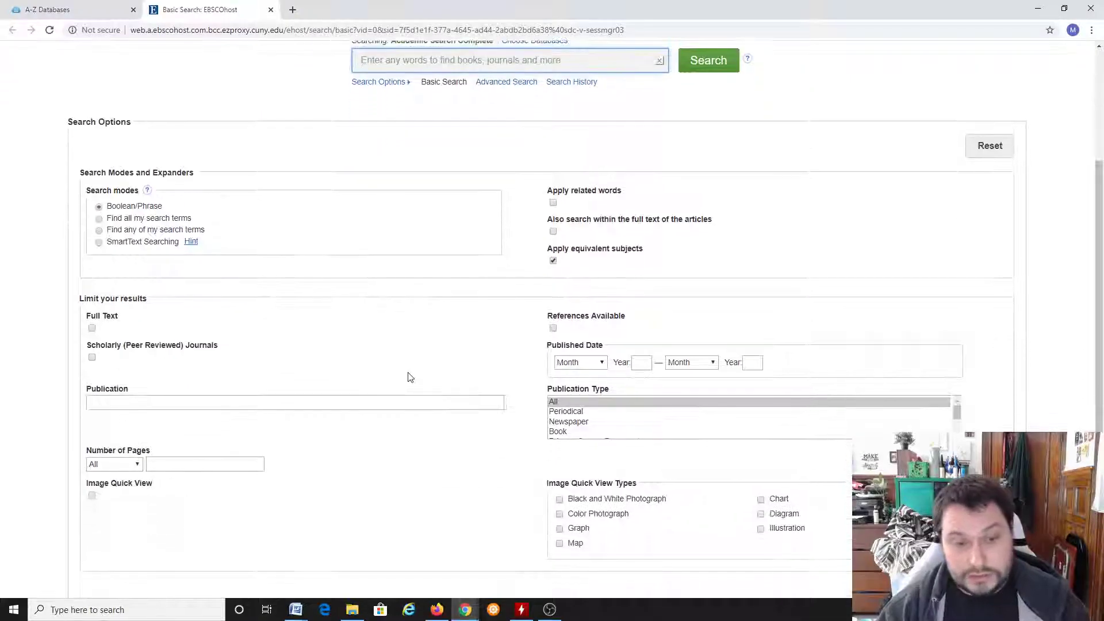
{"action": "scroll", "coordinate": [409, 374], "scroll_direction": "up", "scroll_amount": 4}
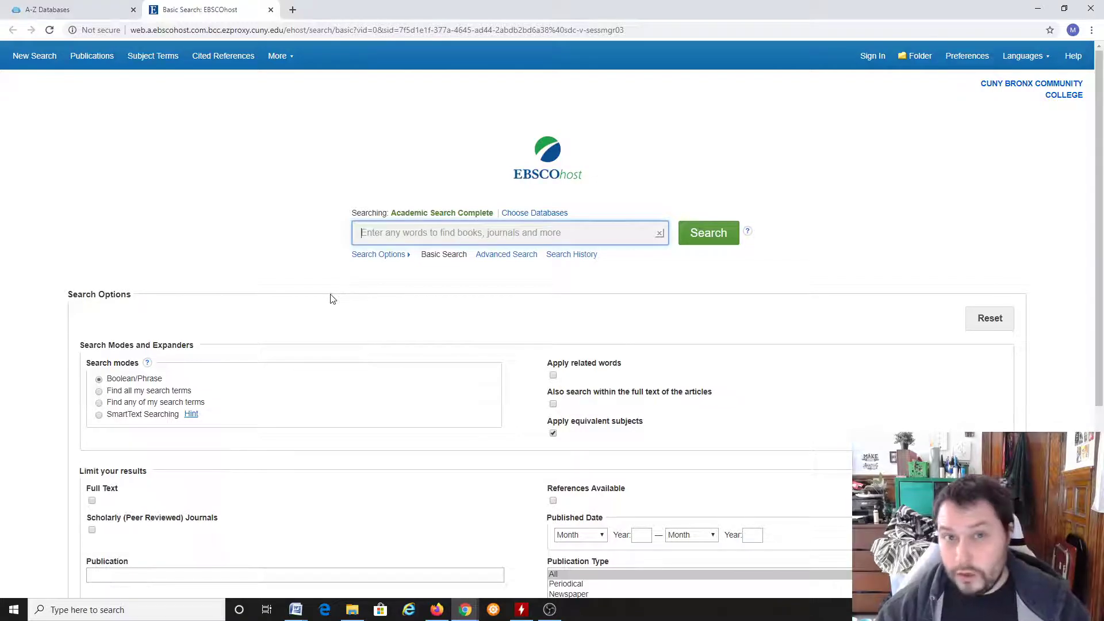
{"action": "type", "text": "gun control"}
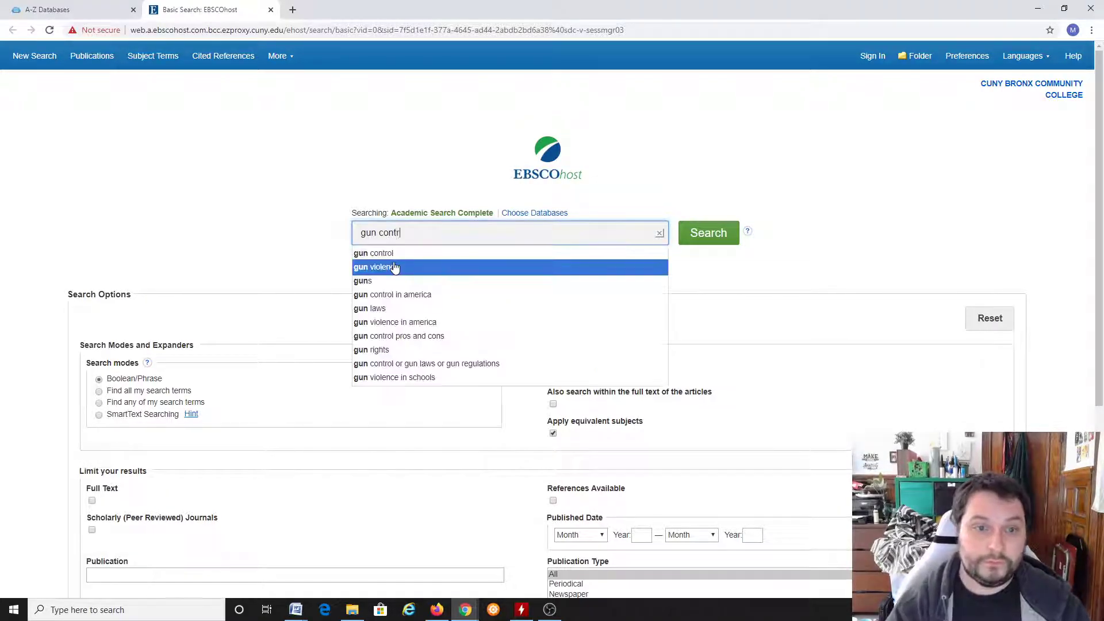
{"action": "left_click", "coordinate": [711, 230]}
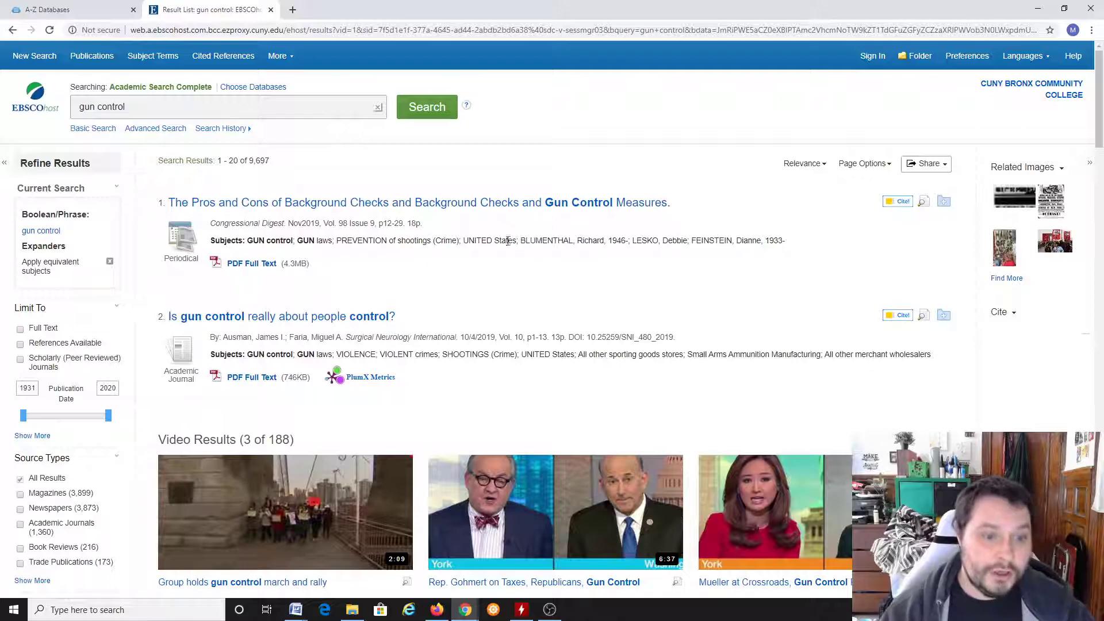
- Look through the first page of gun control results, checking the source types and full-text availability of the listed items
{"action": "scroll", "coordinate": [485, 239], "scroll_direction": "down", "scroll_amount": 2}
{"action": "scroll", "coordinate": [482, 237], "scroll_direction": "down", "scroll_amount": 2}
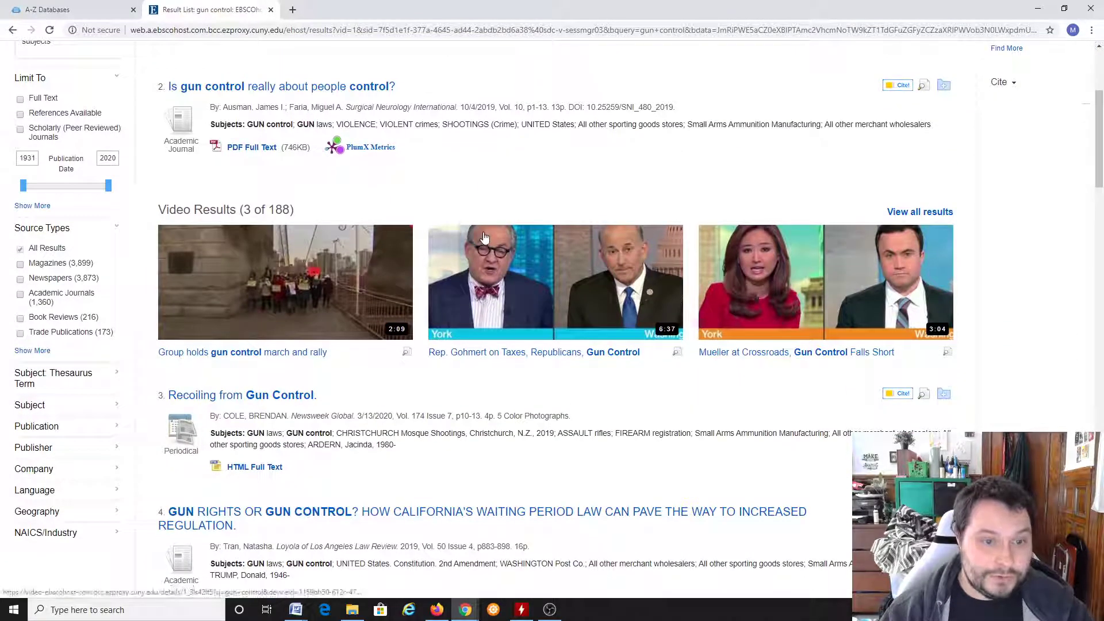
{"action": "scroll", "coordinate": [523, 360], "scroll_direction": "down", "scroll_amount": 3}
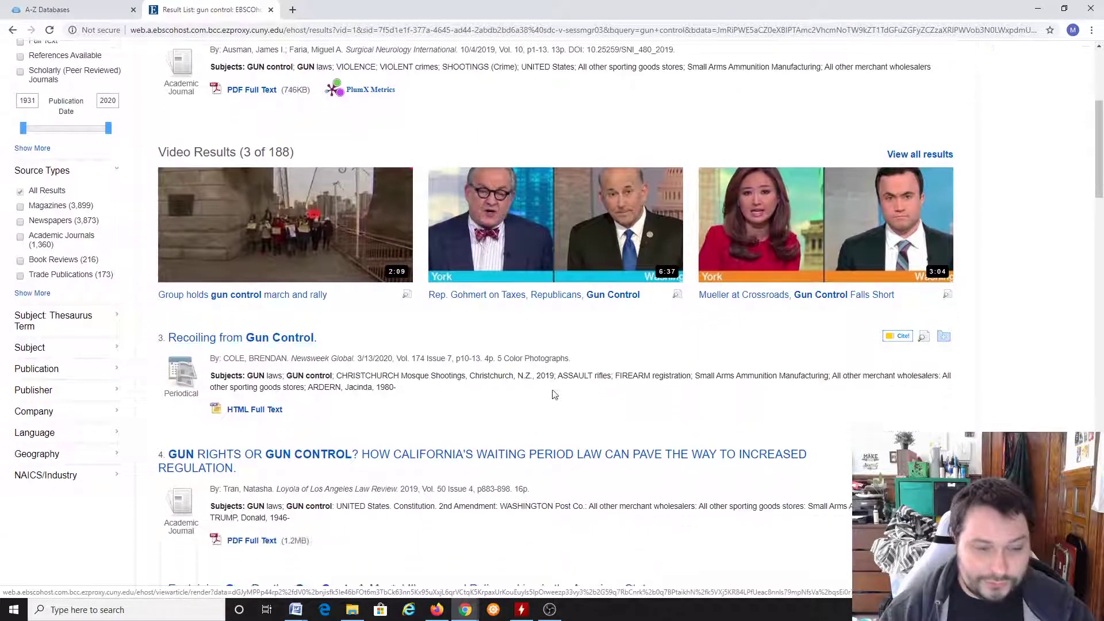
{"action": "scroll", "coordinate": [518, 345], "scroll_direction": "down", "scroll_amount": 5}
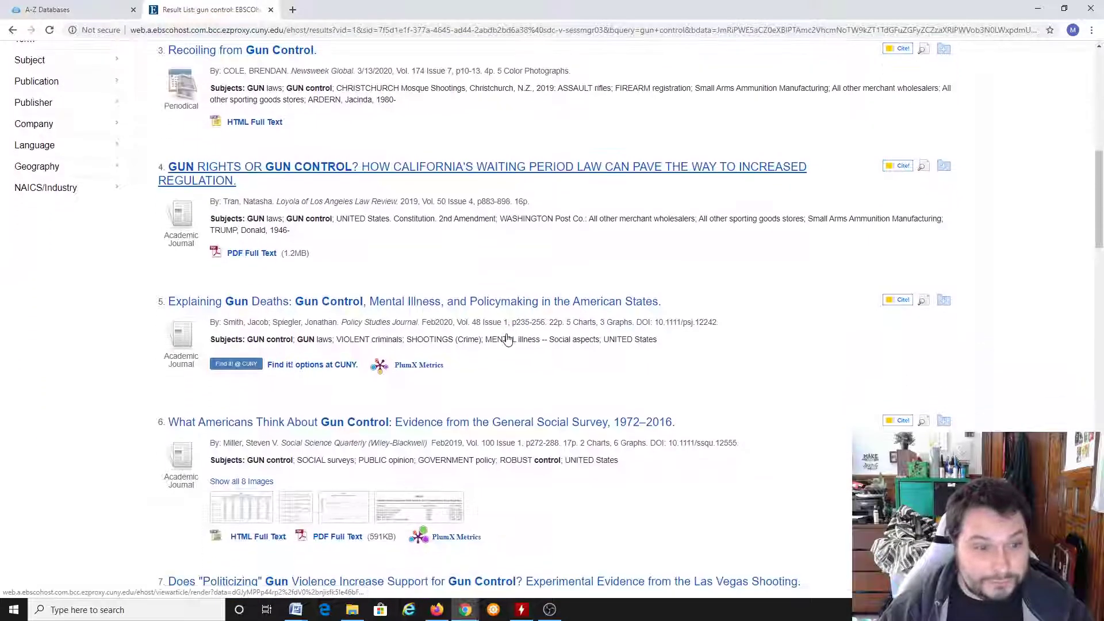
{"action": "scroll", "coordinate": [505, 339], "scroll_direction": "down", "scroll_amount": 1}
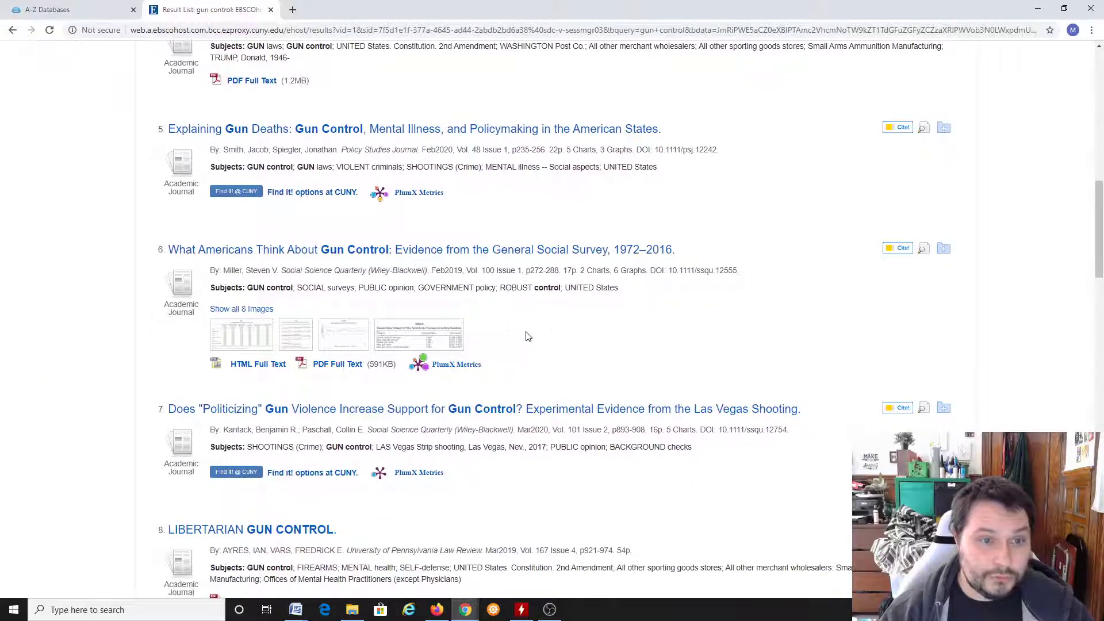
{"action": "scroll", "coordinate": [566, 332], "scroll_direction": "down", "scroll_amount": 1}
{"action": "scroll", "coordinate": [569, 334], "scroll_direction": "down", "scroll_amount": 2}
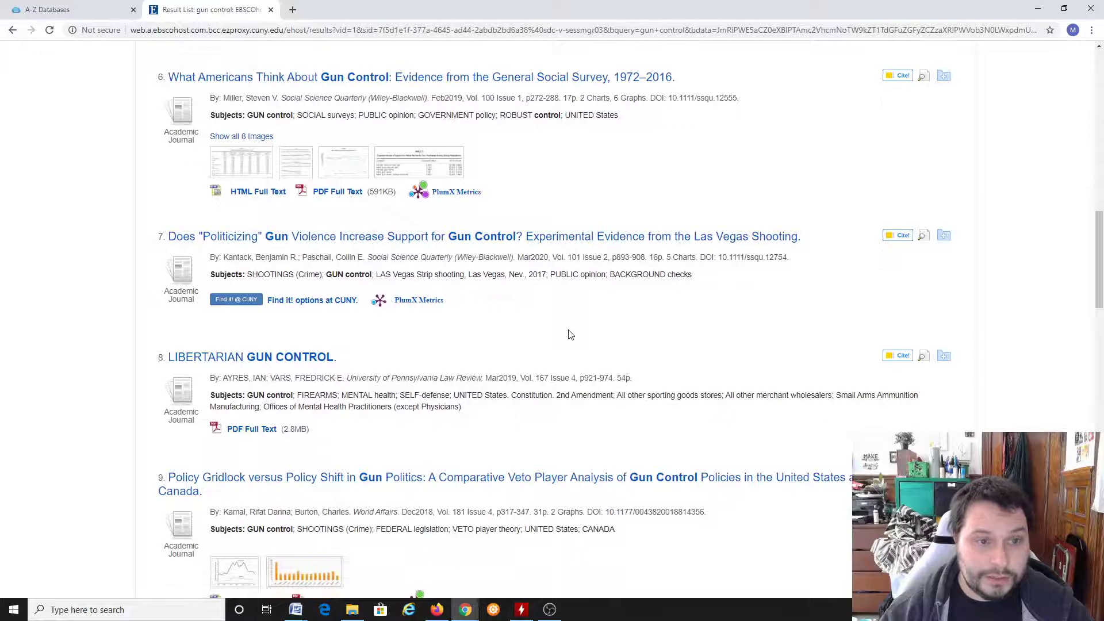
{"action": "scroll", "coordinate": [567, 332], "scroll_direction": "down", "scroll_amount": 2}
{"action": "scroll", "coordinate": [567, 332], "scroll_direction": "down", "scroll_amount": 4}
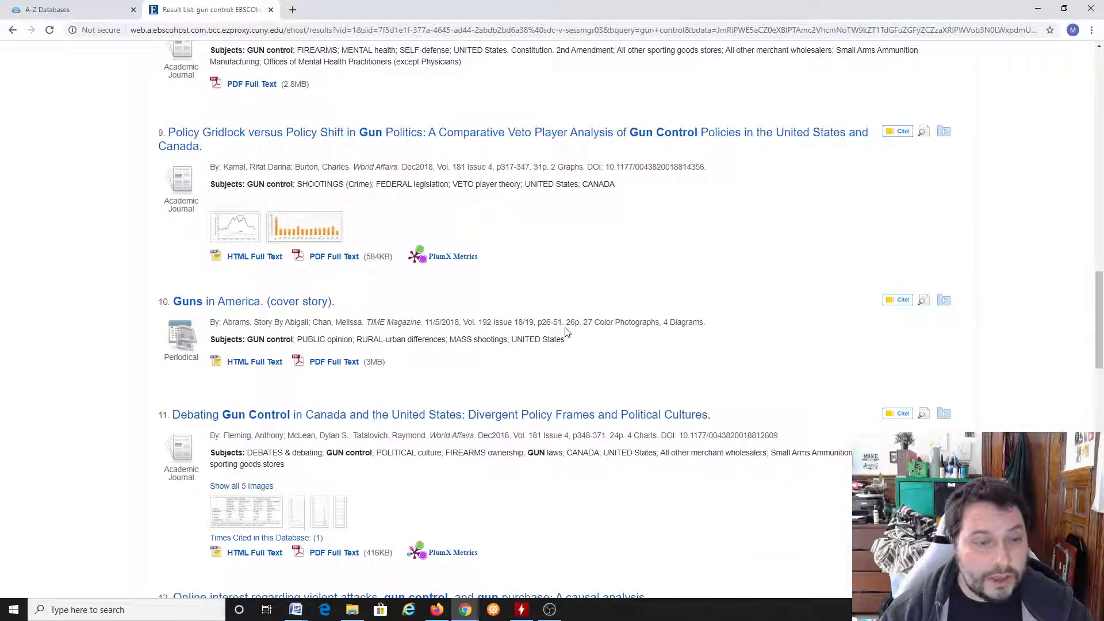
{"action": "scroll", "coordinate": [566, 332], "scroll_direction": "up", "scroll_amount": 15}
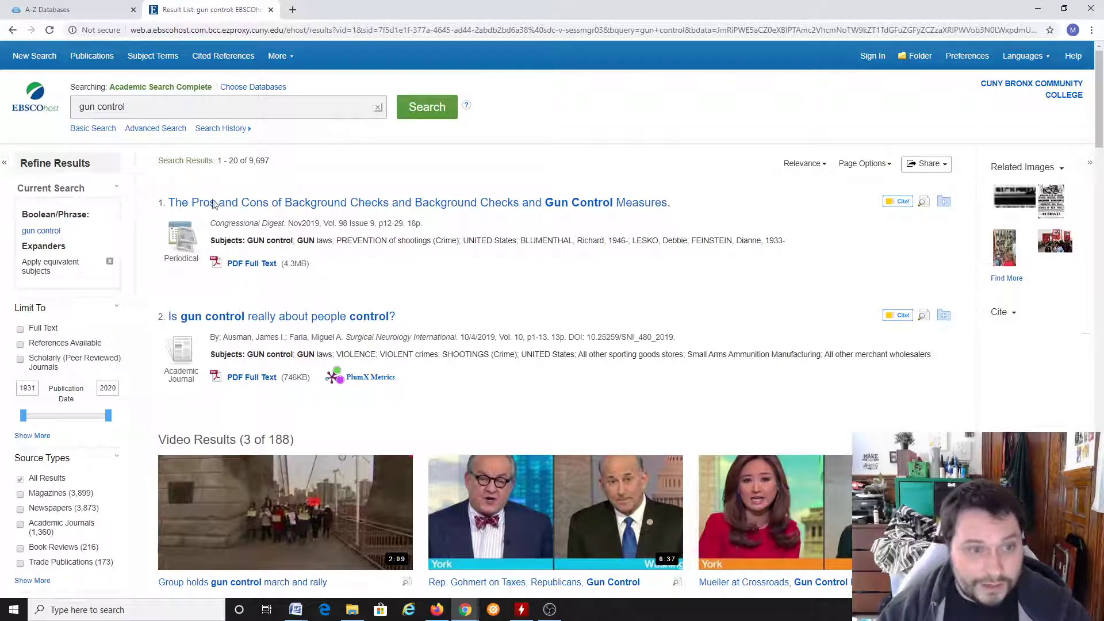
- Limit the results to Scholarly (Peer Reviewed) Journals, Full Text and the Academic Journals source type
{"action": "scroll", "coordinate": [418, 319], "scroll_direction": "down", "scroll_amount": 1}
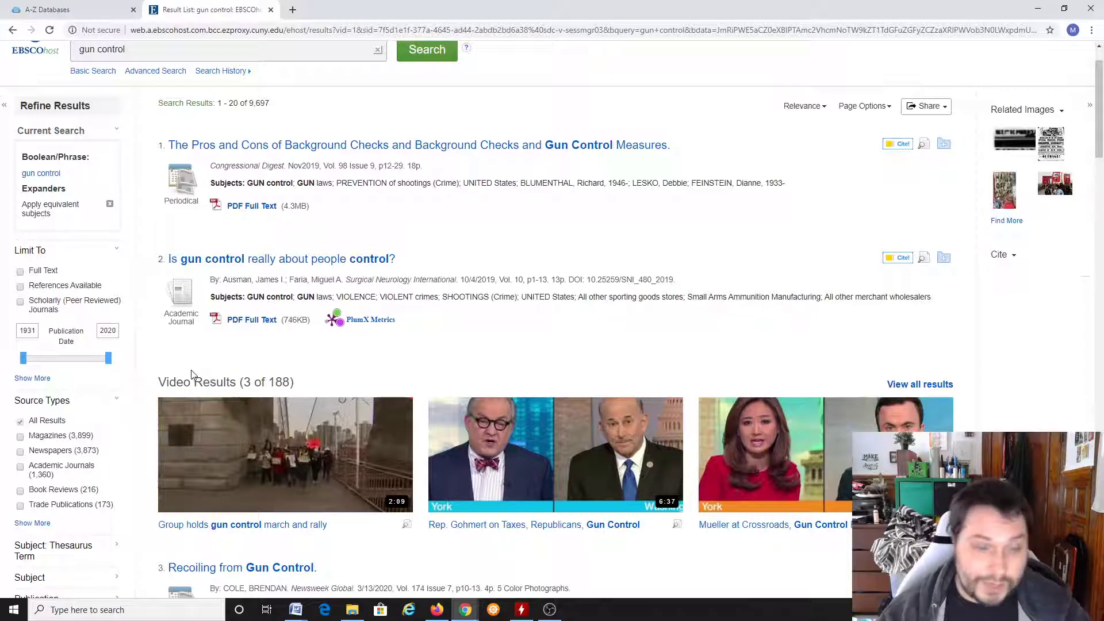
{"action": "left_click", "coordinate": [20, 301]}
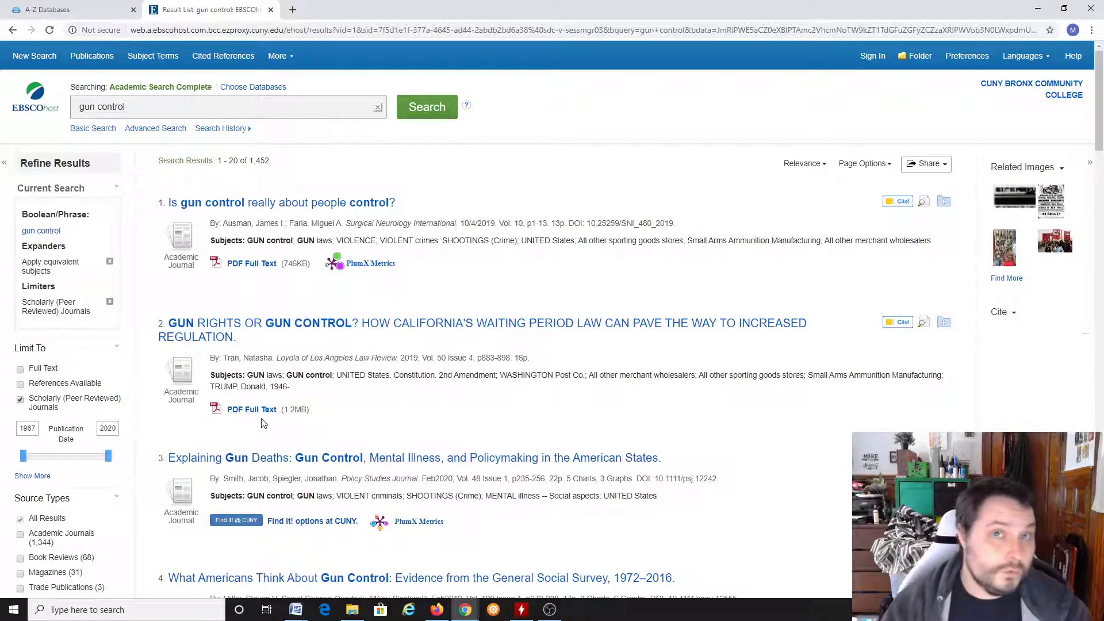
{"action": "left_click", "coordinate": [20, 369]}
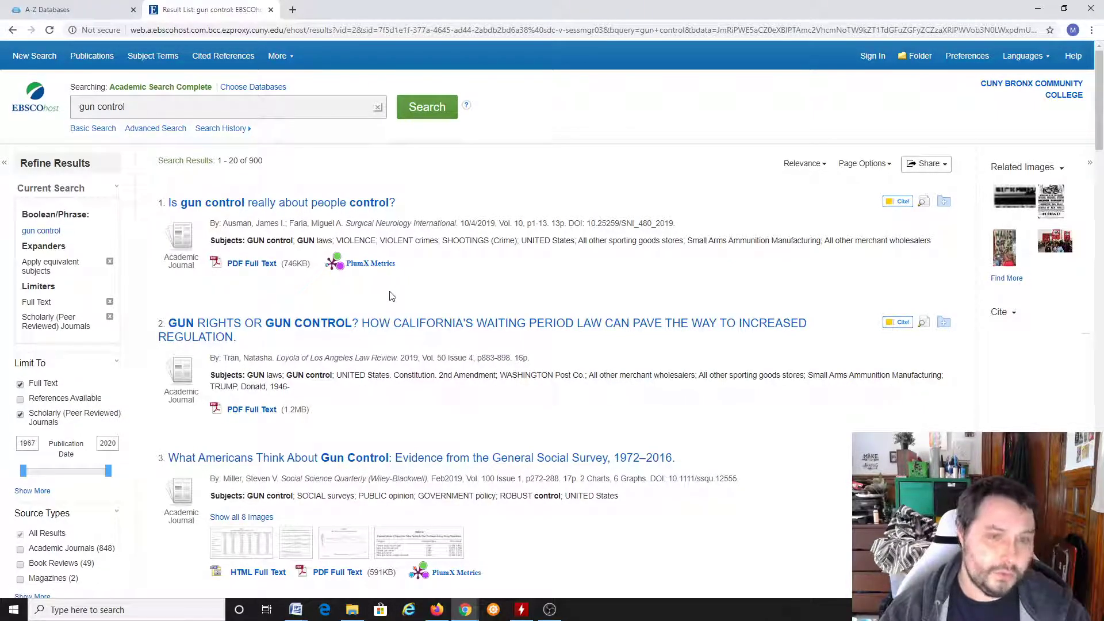
{"action": "left_click", "coordinate": [20, 549]}
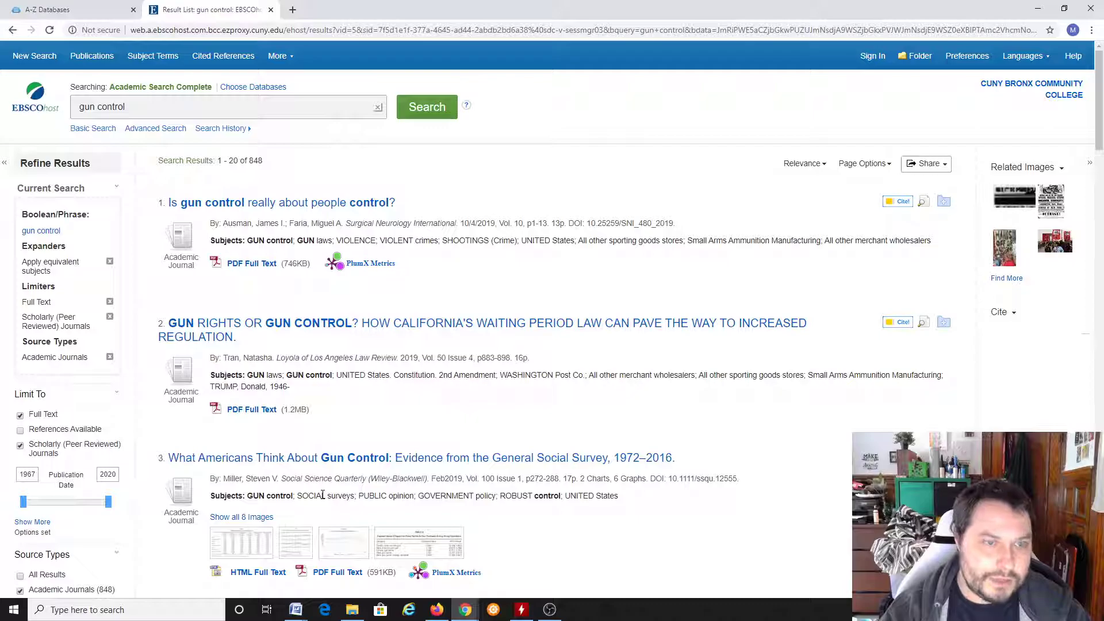
- Switch to Advanced Search with gun control kept as the first search term
{"action": "scroll", "coordinate": [322, 494], "scroll_direction": "down", "scroll_amount": 2}
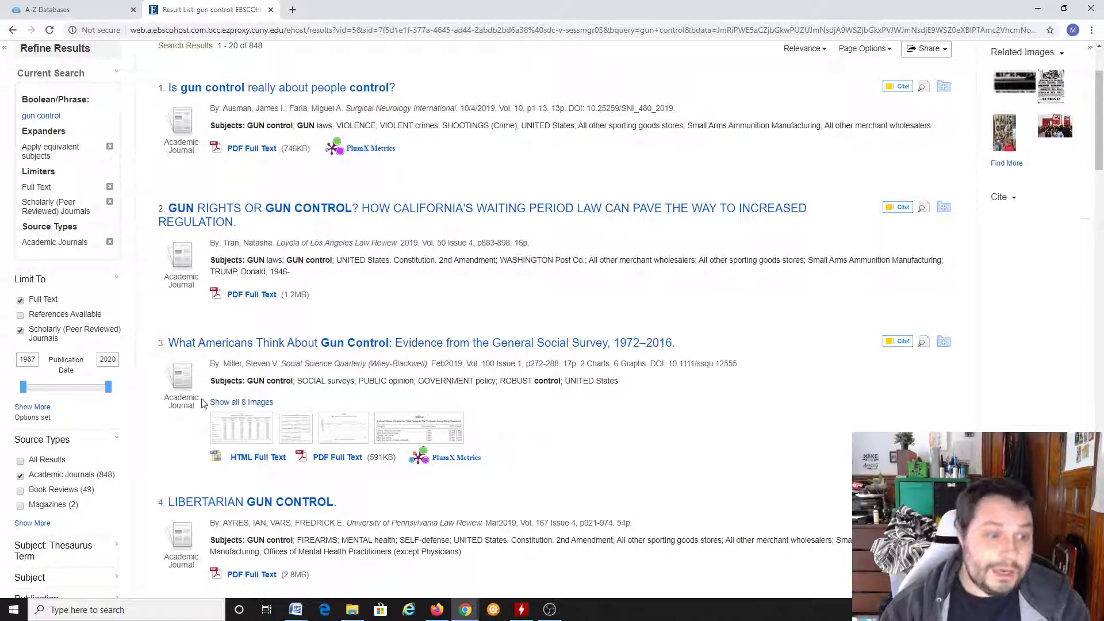
{"action": "scroll", "coordinate": [172, 365], "scroll_direction": "up", "scroll_amount": 3}
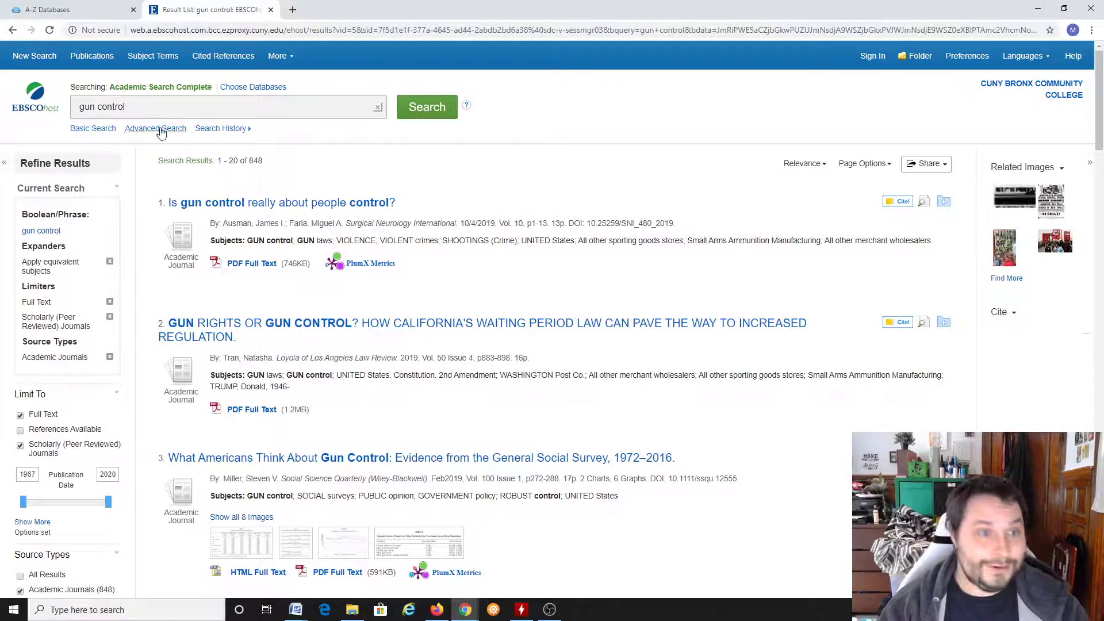
{"action": "left_click", "coordinate": [162, 131]}
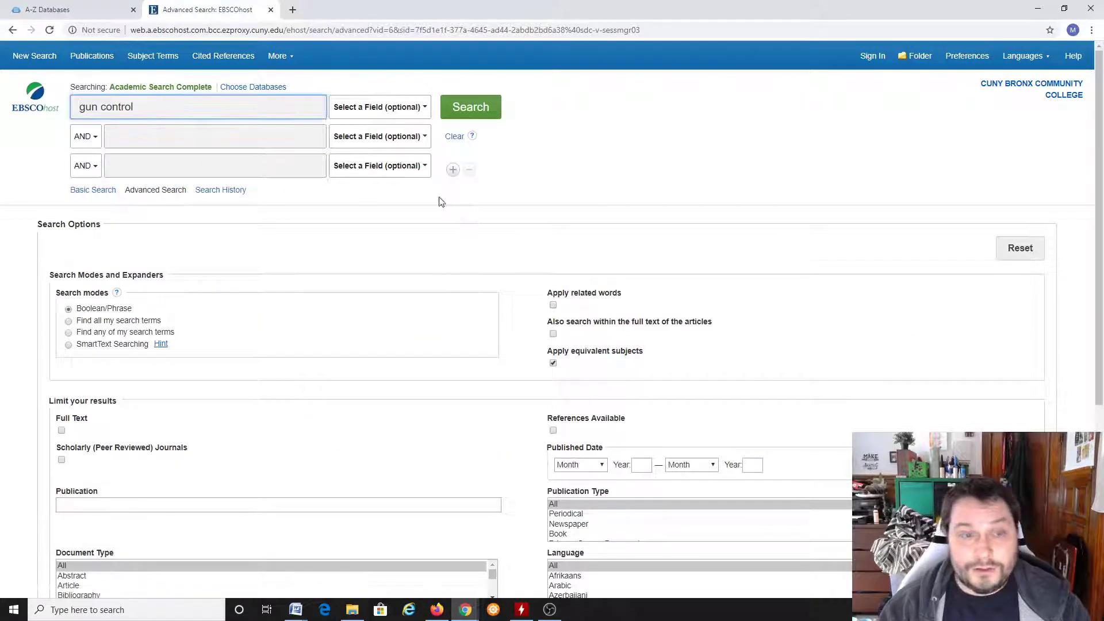
{"action": "triple_click", "coordinate": [210, 111]}
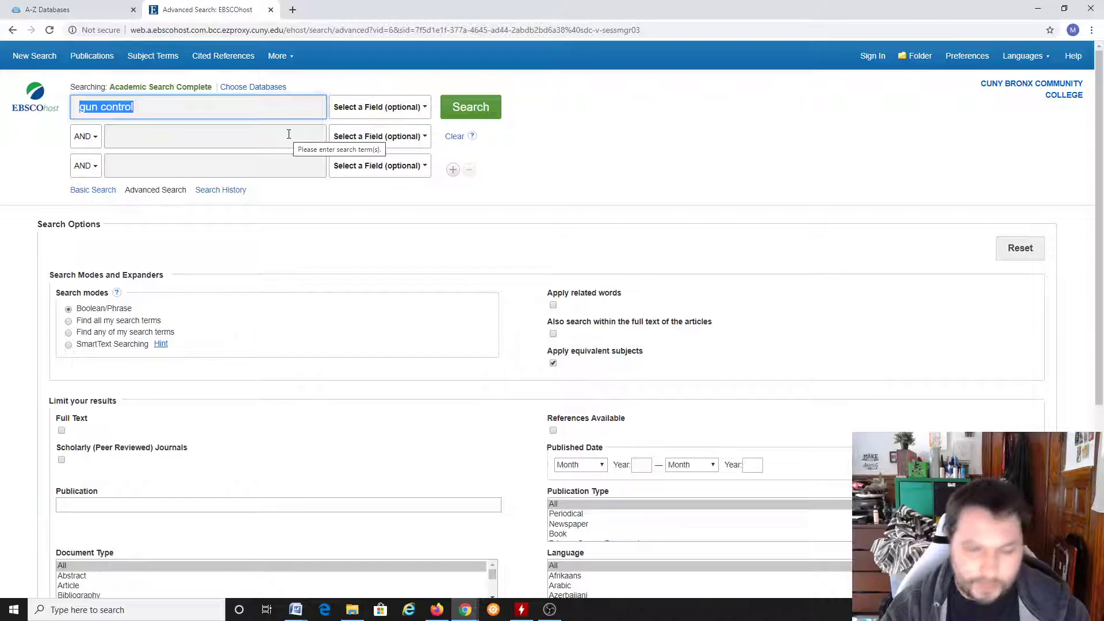
{"action": "left_click", "coordinate": [176, 131]}
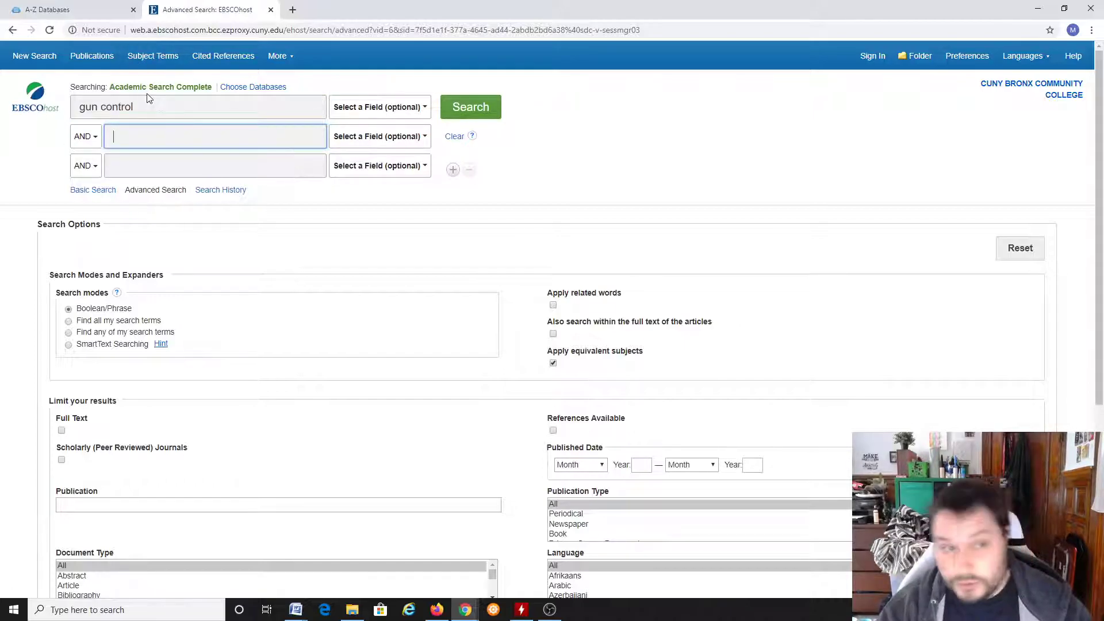
- Add two conditions to the gun control search: NOT japan and AND united states
{"action": "left_click", "coordinate": [91, 137]}
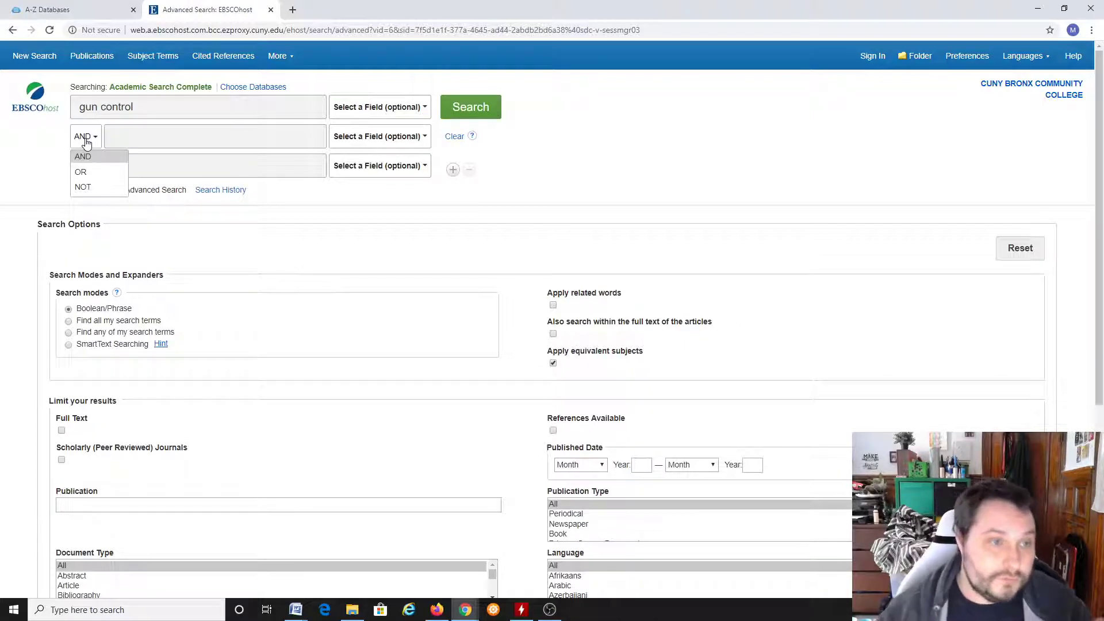
{"action": "left_click", "coordinate": [82, 186]}
{"action": "left_click", "coordinate": [137, 141]}
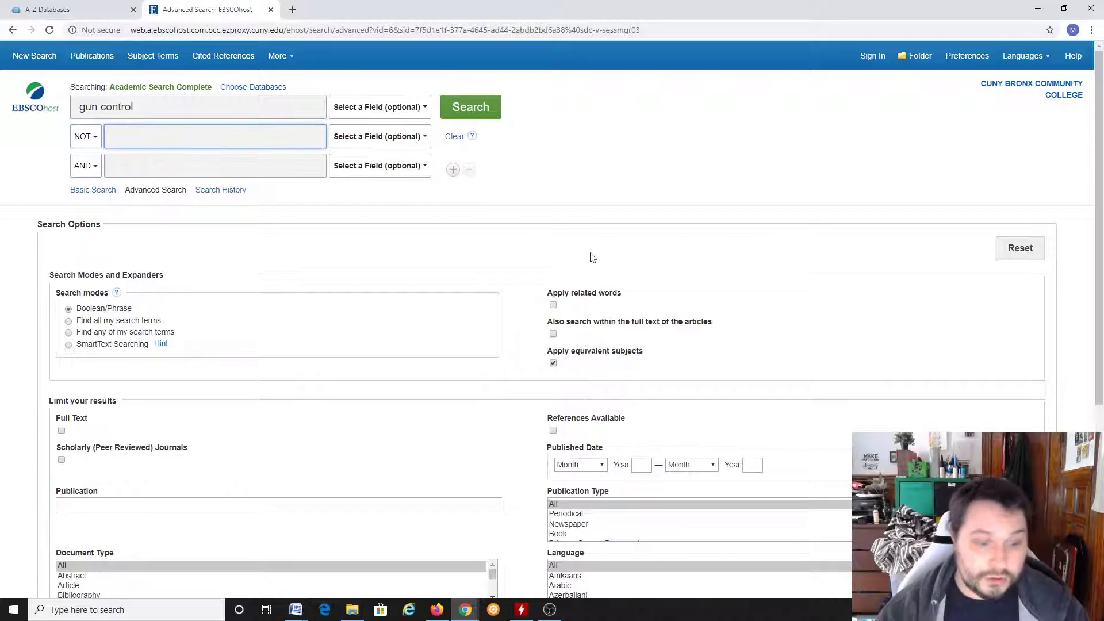
{"action": "type", "text": "japan"}
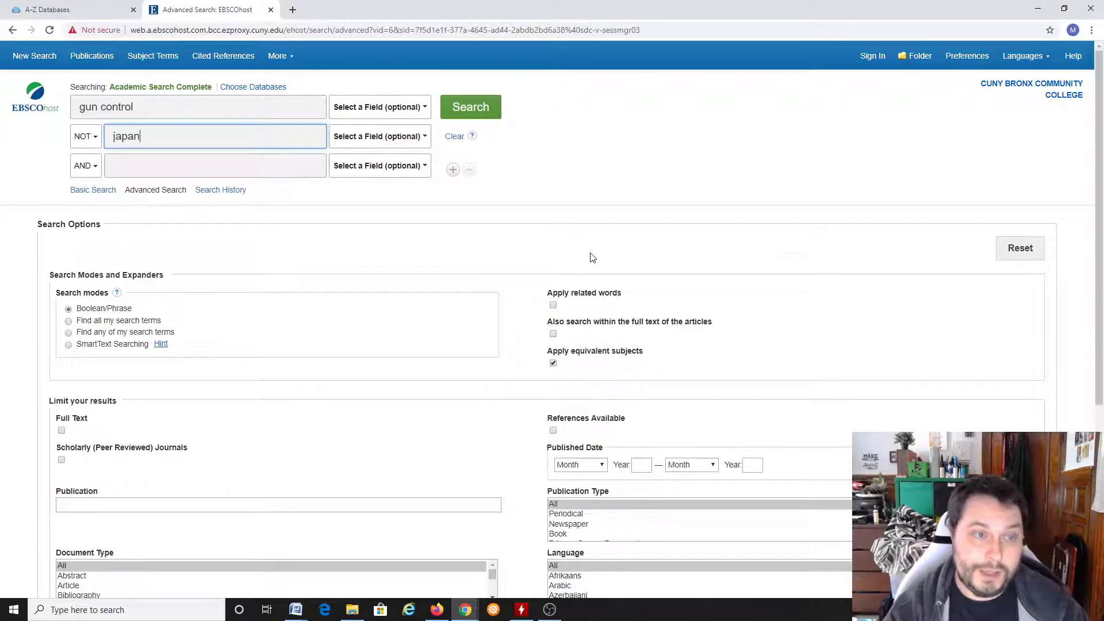
{"action": "left_click", "coordinate": [91, 177]}
{"action": "left_click", "coordinate": [178, 171]}
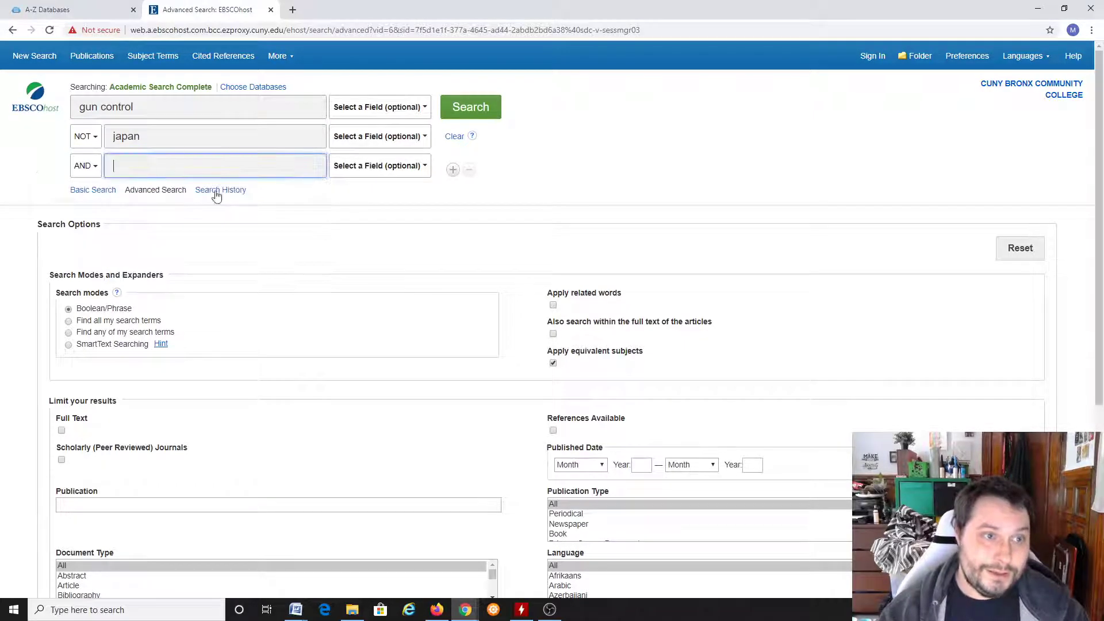
{"action": "type", "text": "united states"}
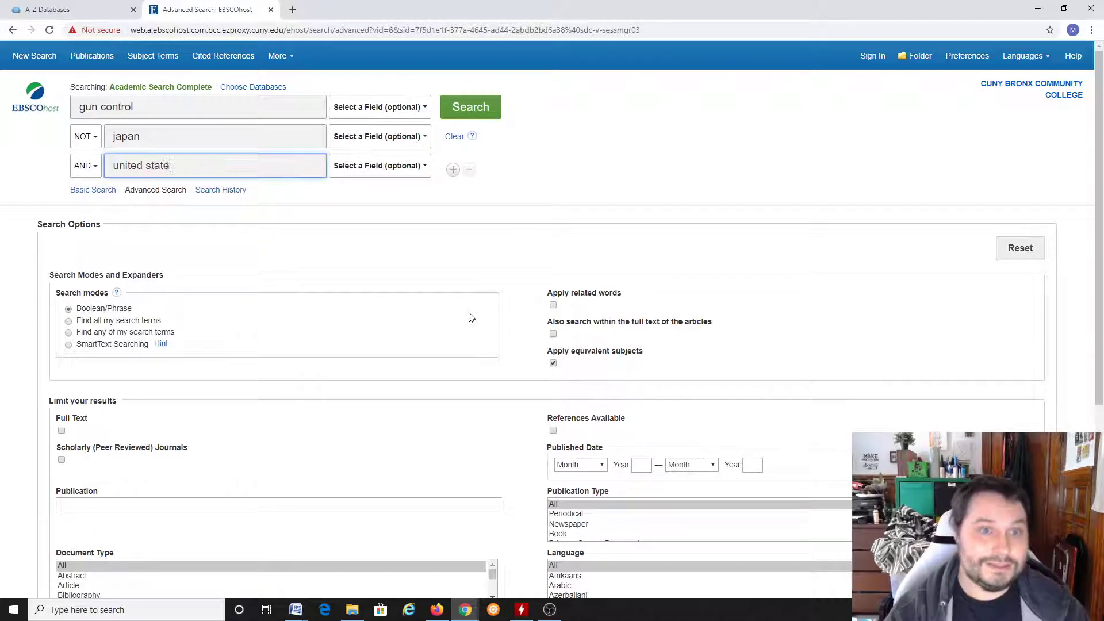
- Replace the excluded term in the NOT row with australia
{"action": "left_click", "coordinate": [193, 128]}
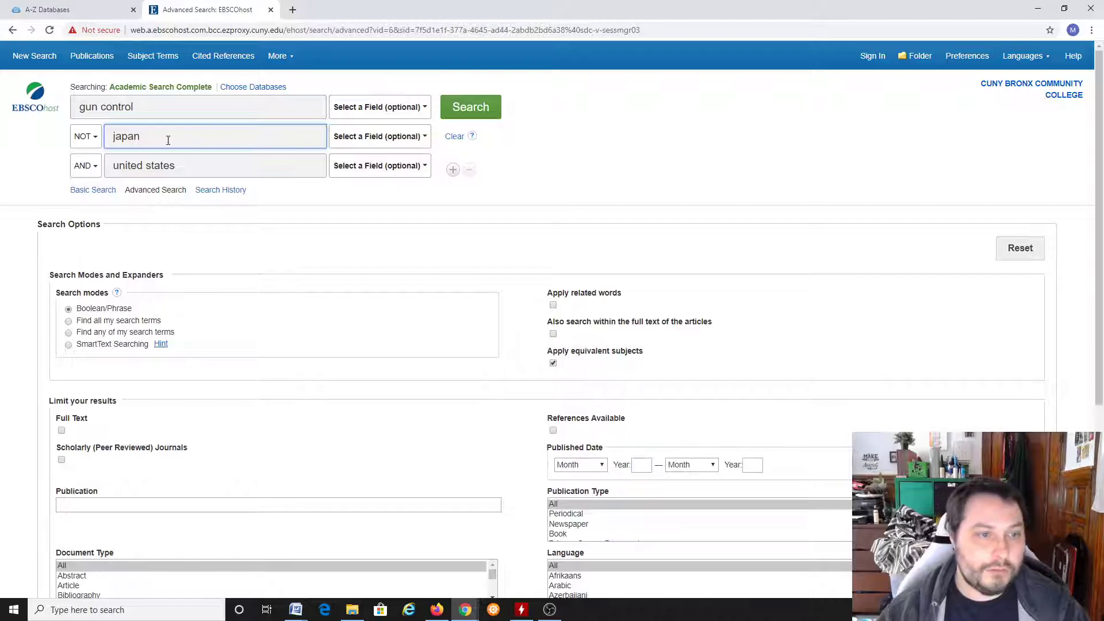
{"action": "double_click", "coordinate": [133, 134]}
{"action": "type", "text": "australia"}
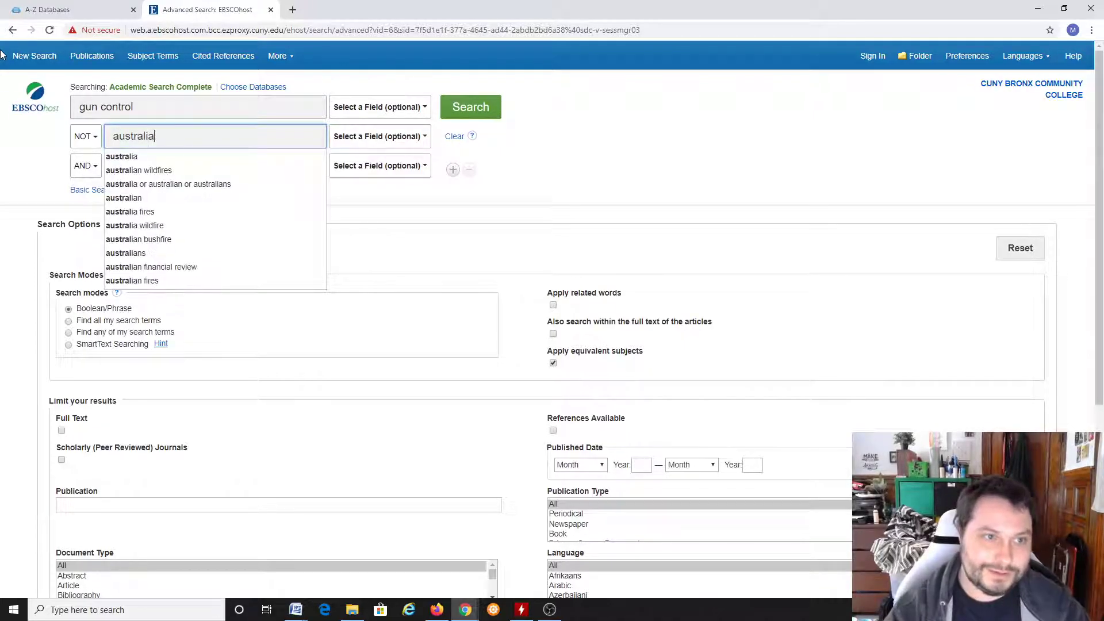
{"action": "left_click", "coordinate": [691, 141]}
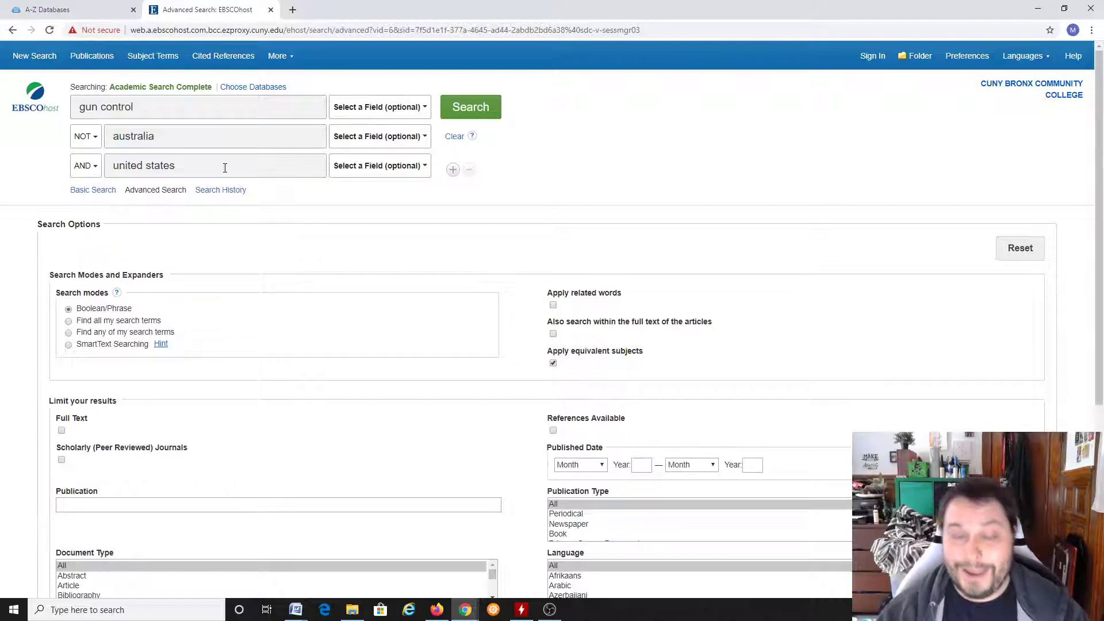
- Clear the second and third search terms and set the second row's operator to AND
{"action": "left_click", "coordinate": [212, 110]}
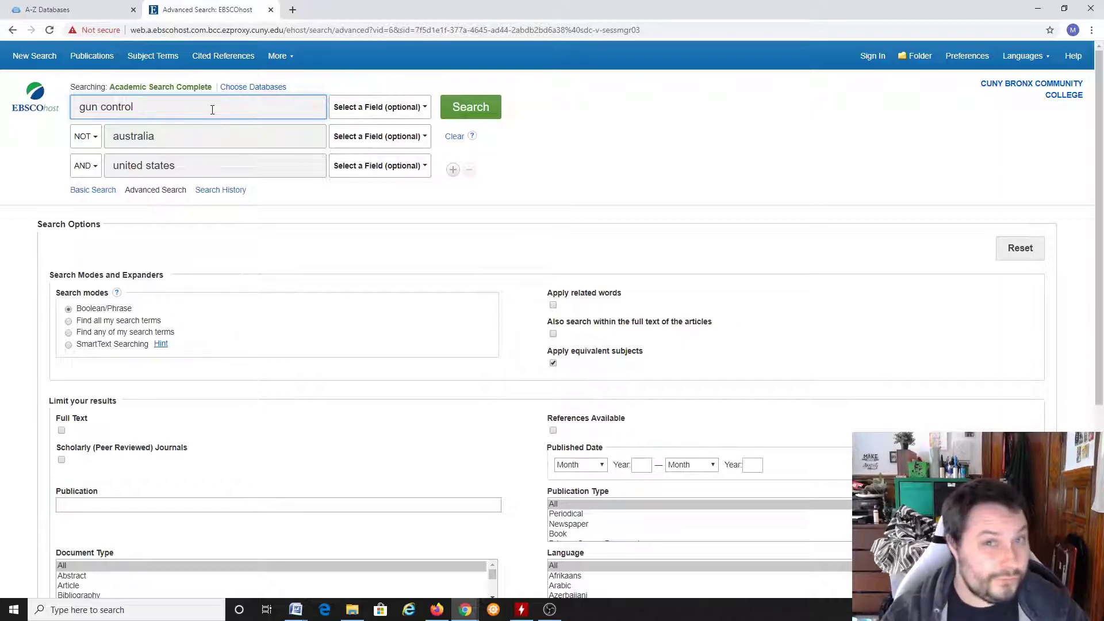
{"action": "double_click", "coordinate": [154, 144]}
{"action": "key", "text": "BackSpace"}
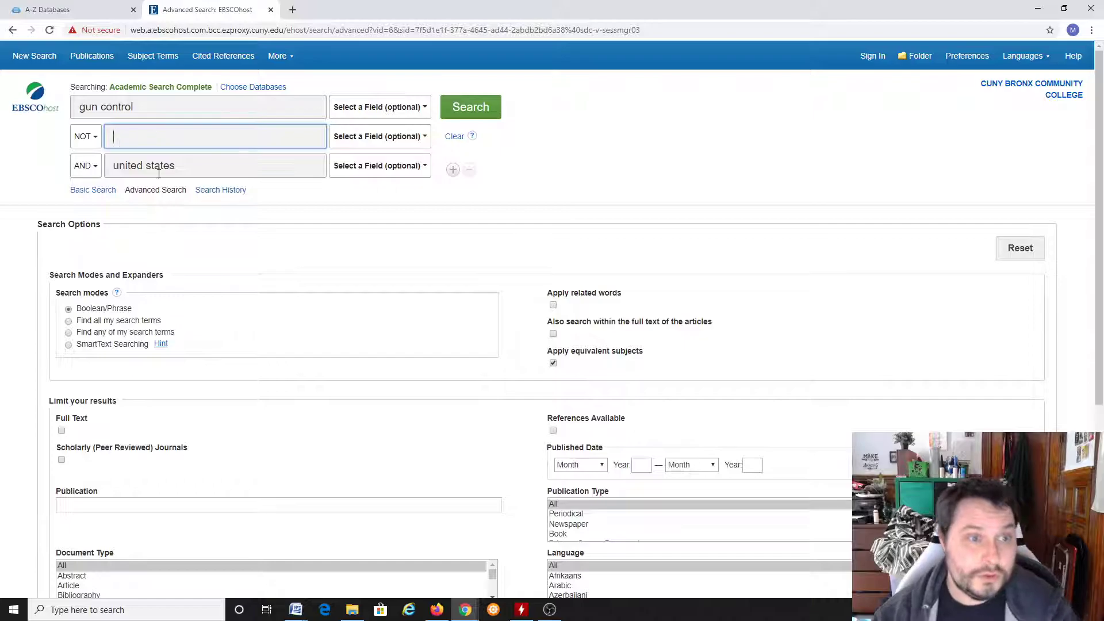
{"action": "left_click", "coordinate": [86, 136]}
{"action": "left_click", "coordinate": [83, 157]}
{"action": "left_click_drag", "start_coordinate": [190, 165], "coordinate": [60, 173]}
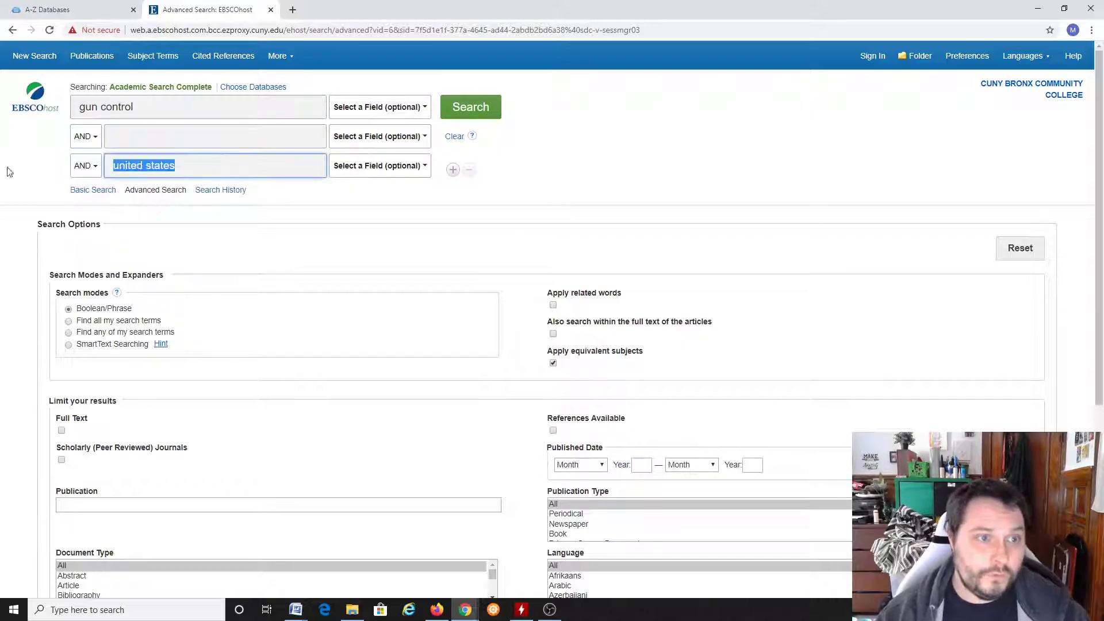
{"action": "key", "text": "BackSpace"}
- Enter united states as the second search term alongside gun control
{"action": "left_click", "coordinate": [154, 129]}
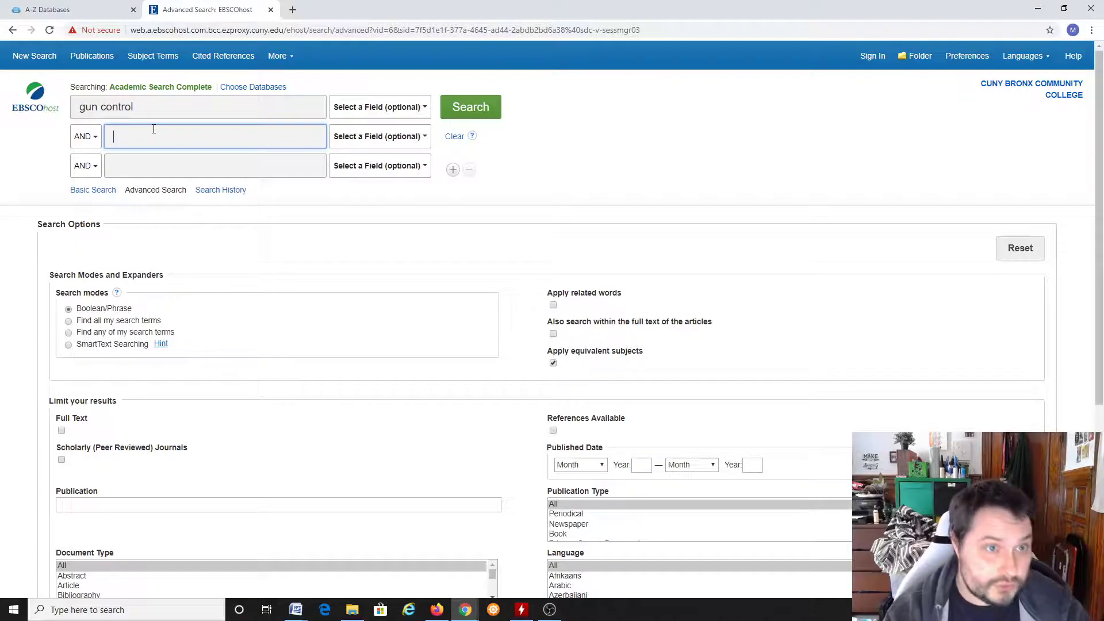
{"action": "type", "text": "united states"}
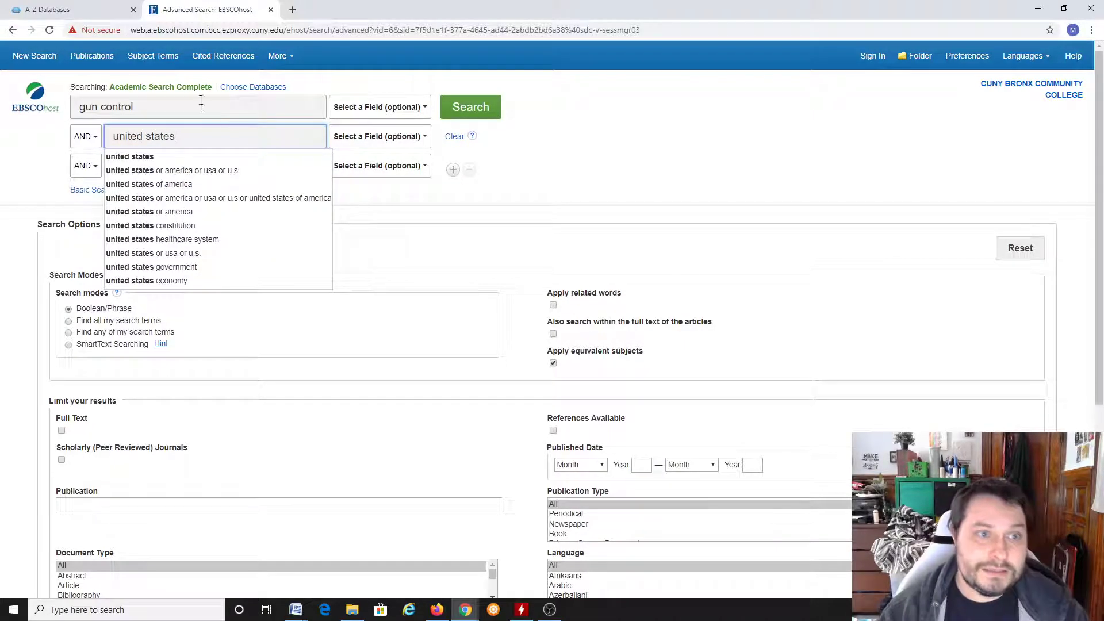
{"action": "left_click", "coordinate": [233, 111]}
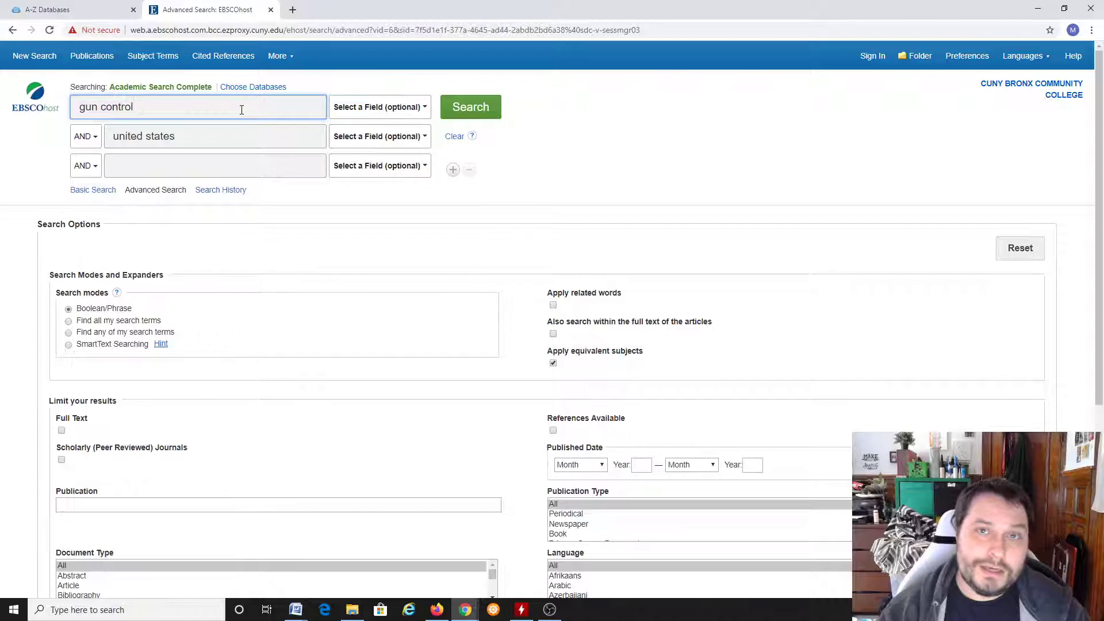
- Replace the first search term with criminal justice reform, clear the second term, and run the search
{"action": "key", "text": "ctrl+a"}
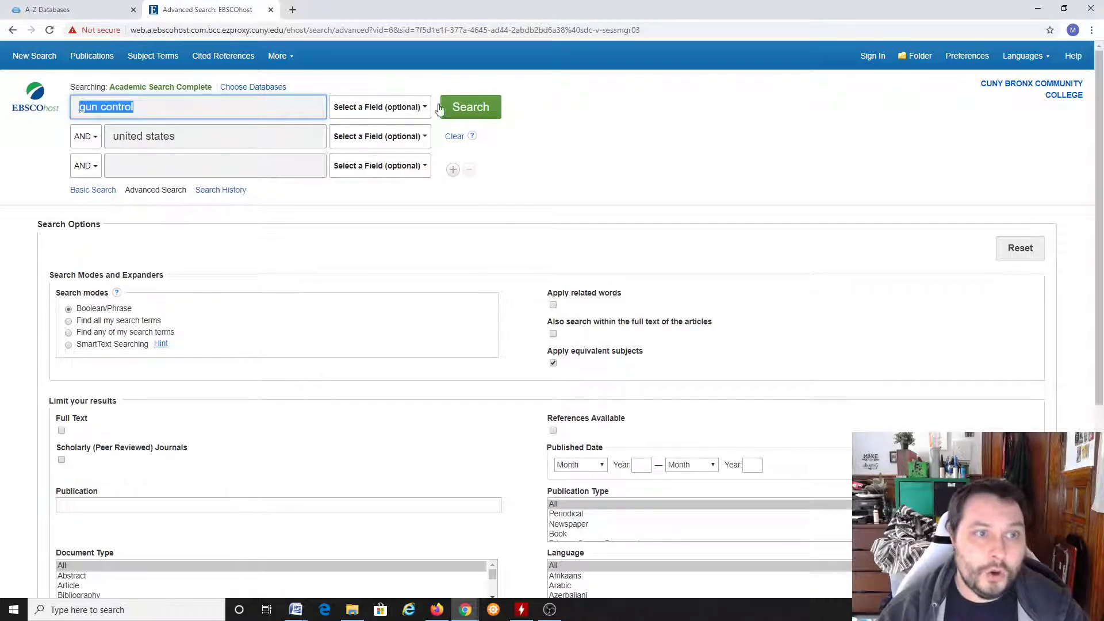
{"action": "type", "text": "crim"}
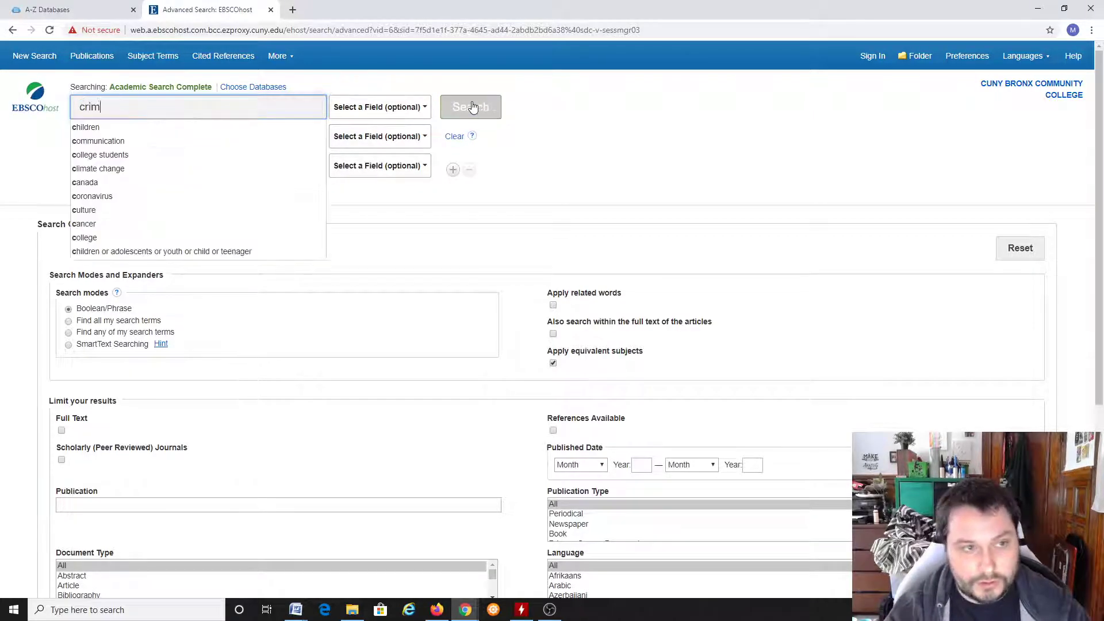
{"action": "type", "text": "inal justice reform"}
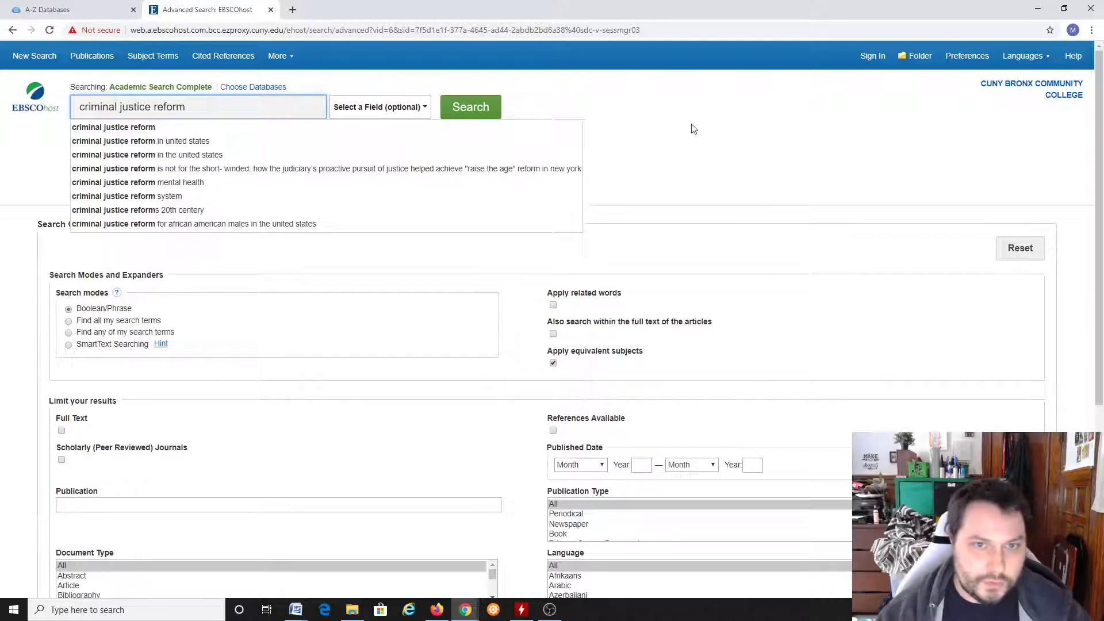
{"action": "left_click", "coordinate": [294, 142]}
{"action": "key", "text": "ctrl+a"}
{"action": "key", "text": "BackSpace"}
{"action": "left_click", "coordinate": [468, 107]}
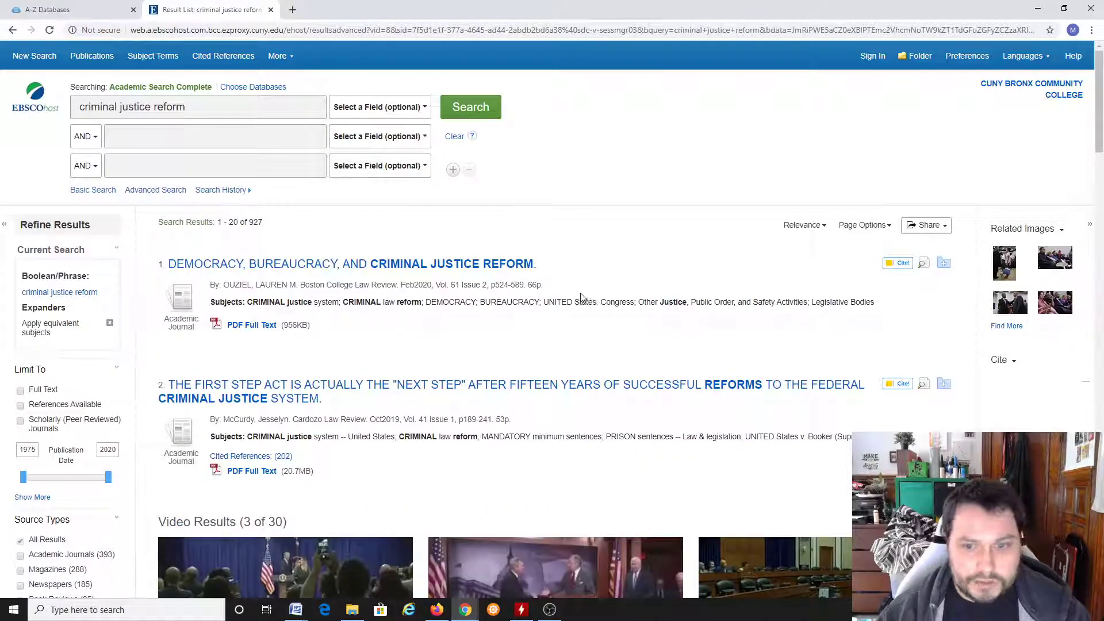
- Look through the criminal justice reform results, examining the article titles and subjects for places and topics that could narrow the search
{"action": "scroll", "coordinate": [260, 357], "scroll_direction": "down", "scroll_amount": 5}
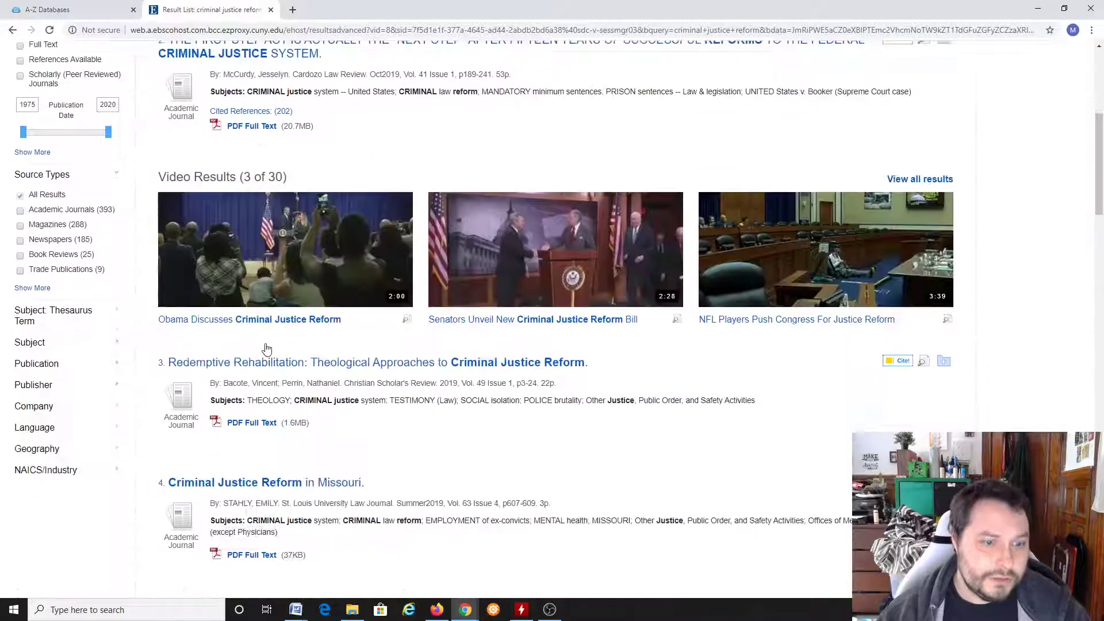
{"action": "scroll", "coordinate": [422, 352], "scroll_direction": "down", "scroll_amount": 3}
{"action": "scroll", "coordinate": [421, 352], "scroll_direction": "down", "scroll_amount": 4}
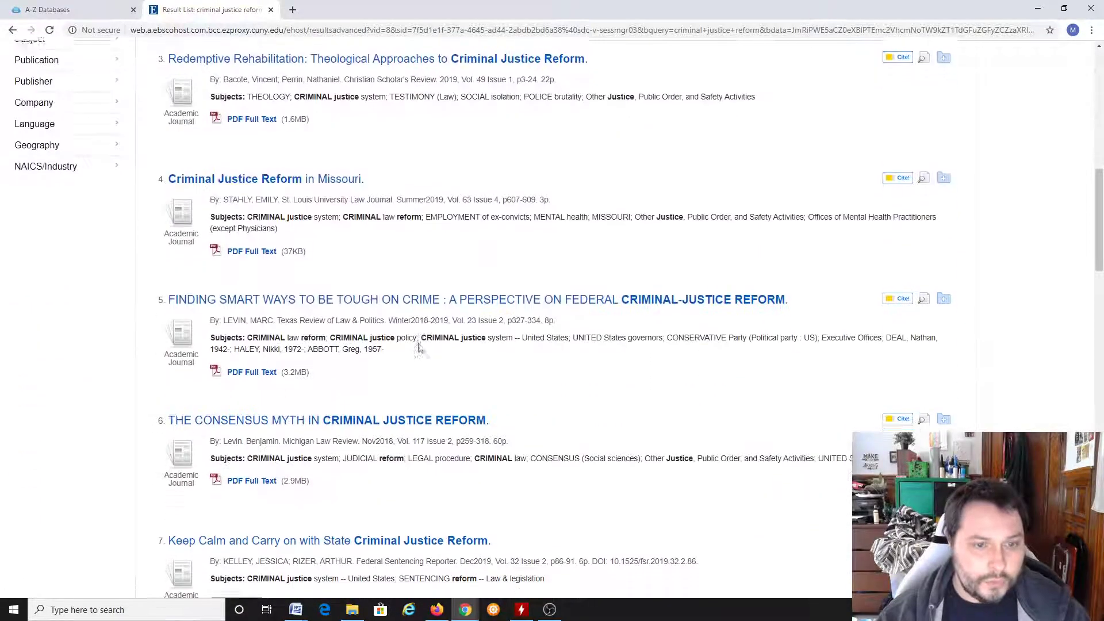
{"action": "scroll", "coordinate": [419, 342], "scroll_direction": "down", "scroll_amount": 6}
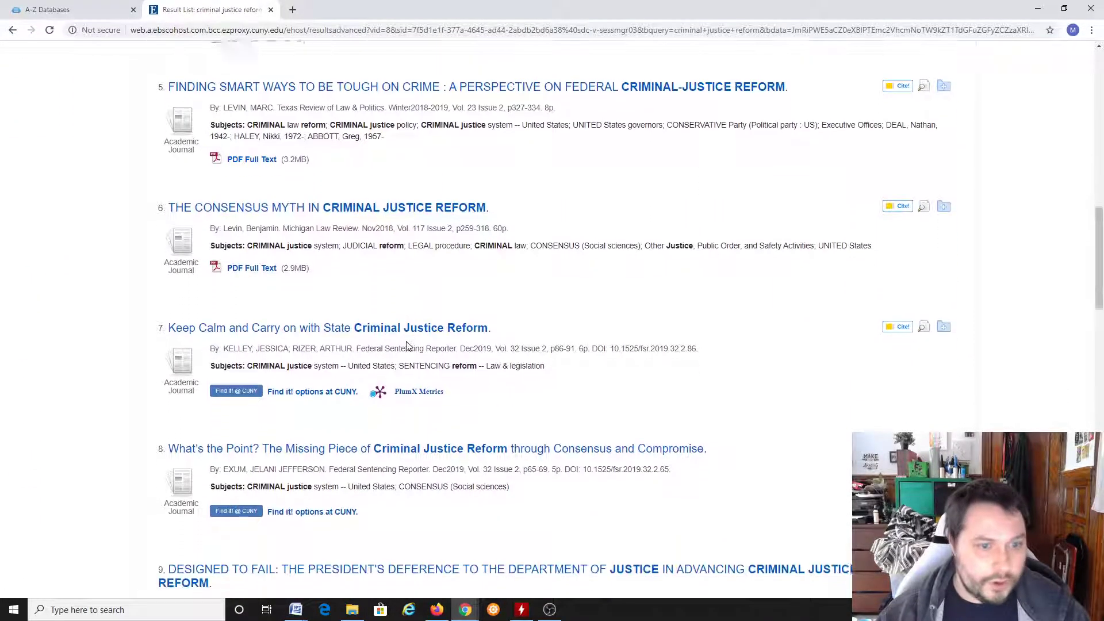
{"action": "scroll", "coordinate": [405, 343], "scroll_direction": "down", "scroll_amount": 5}
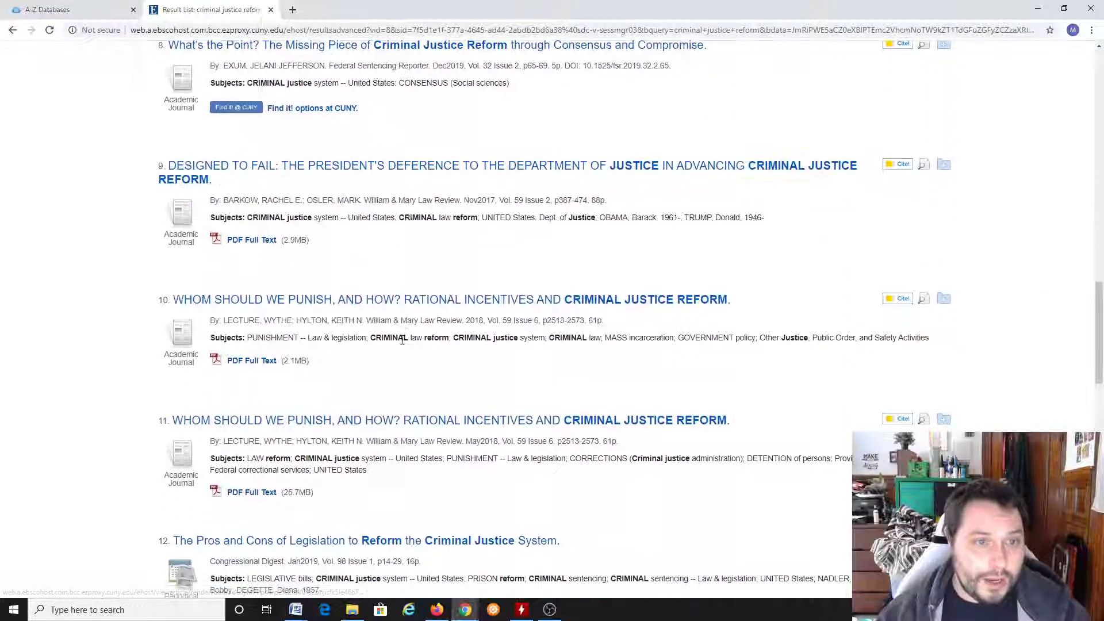
{"action": "scroll", "coordinate": [402, 343], "scroll_direction": "down", "scroll_amount": 9}
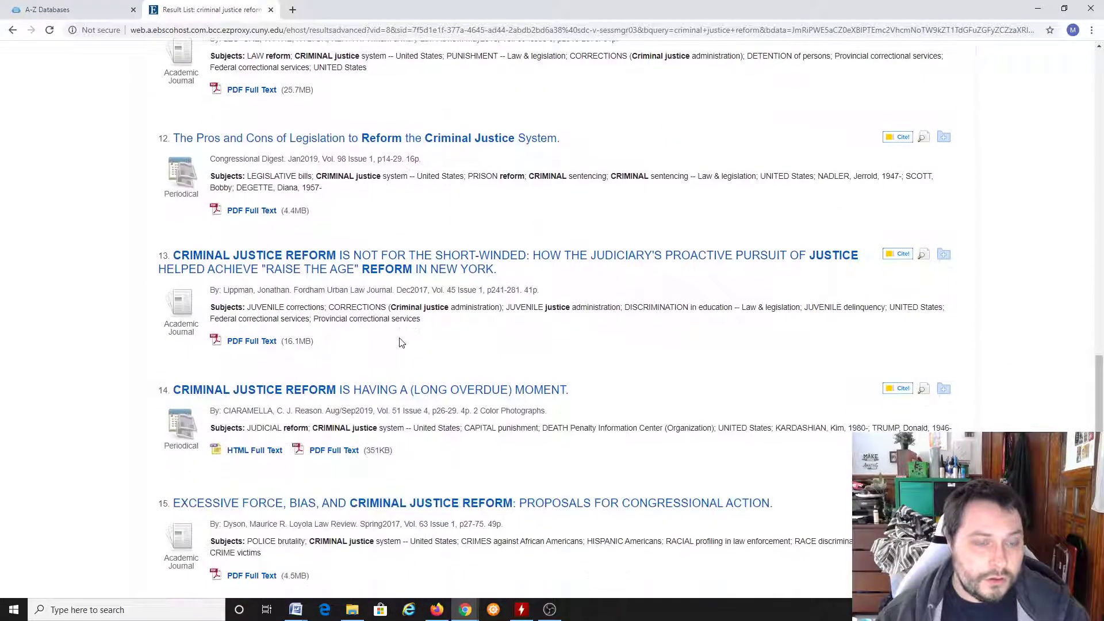
{"action": "scroll", "coordinate": [401, 341], "scroll_direction": "down", "scroll_amount": 1}
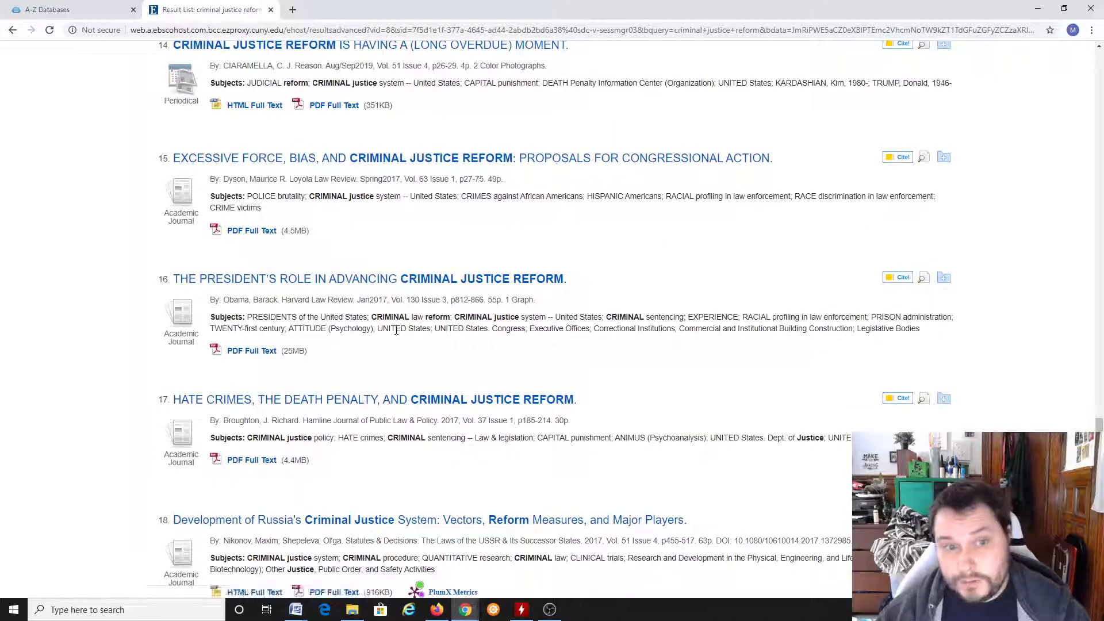
{"action": "scroll", "coordinate": [394, 331], "scroll_direction": "down", "scroll_amount": 4}
{"action": "scroll", "coordinate": [368, 330], "scroll_direction": "up", "scroll_amount": 5}
{"action": "scroll", "coordinate": [366, 331], "scroll_direction": "down", "scroll_amount": 5}
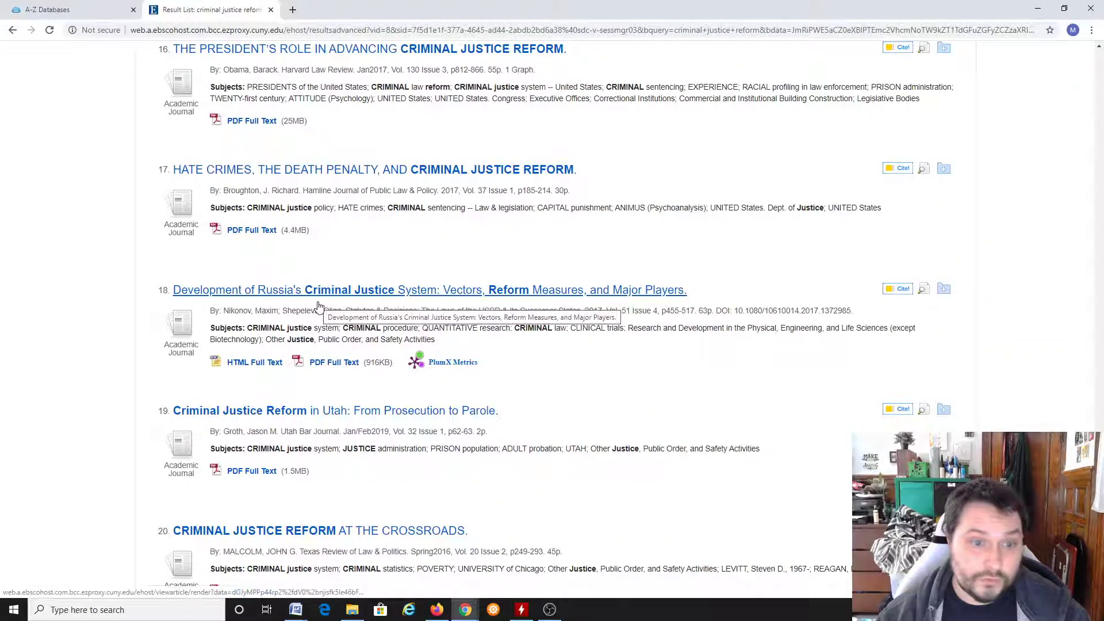
{"action": "scroll", "coordinate": [393, 306], "scroll_direction": "up", "scroll_amount": 20}
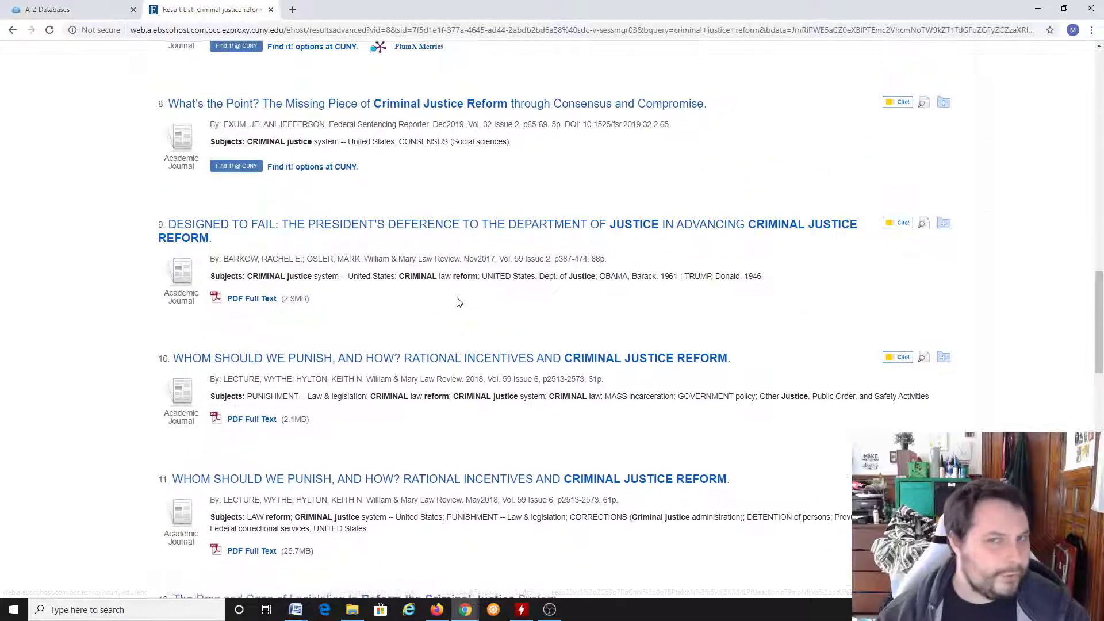
{"action": "scroll", "coordinate": [400, 283], "scroll_direction": "up", "scroll_amount": 1}
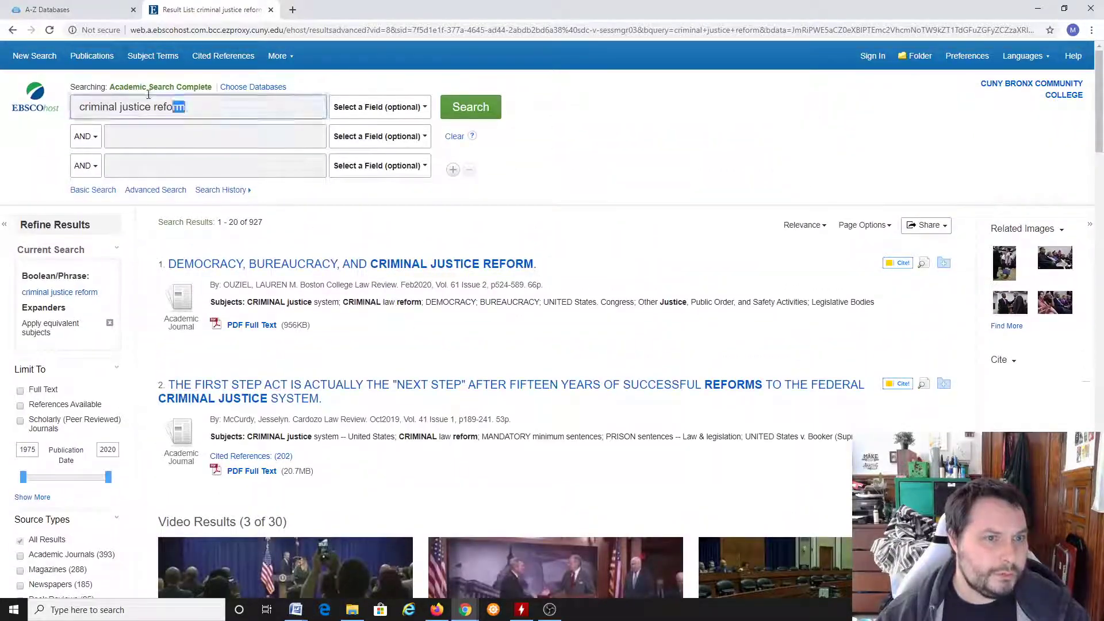
- Return to the advanced search form and add united states as the second term alongside criminal justice reform
{"action": "triple_click", "coordinate": [188, 107]}
{"action": "left_click", "coordinate": [459, 115]}
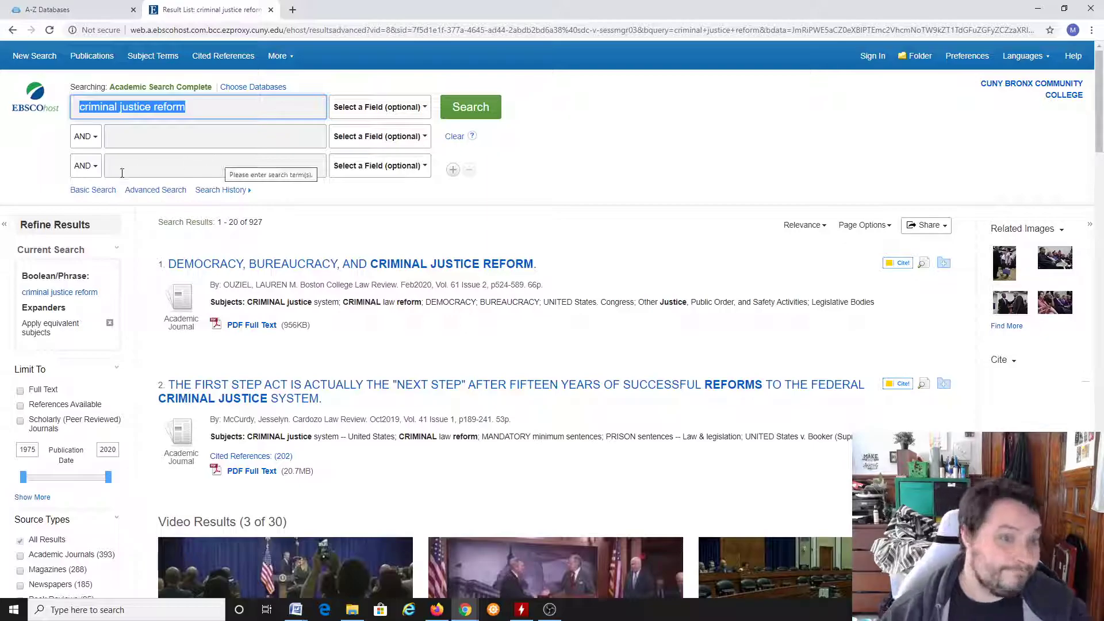
{"action": "left_click", "coordinate": [145, 196]}
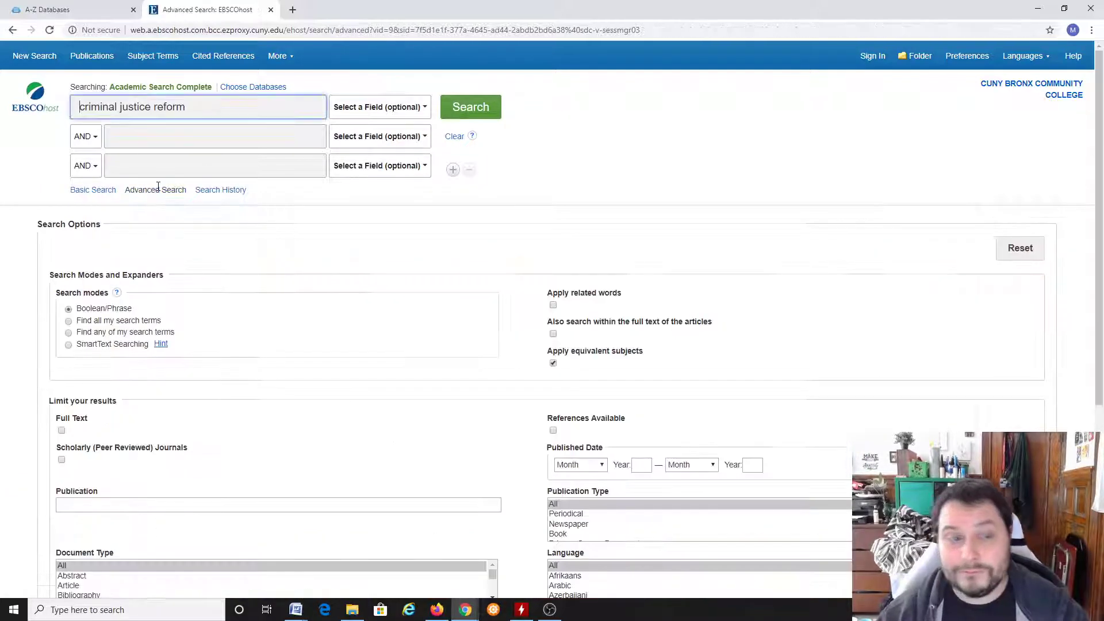
{"action": "left_click", "coordinate": [262, 138]}
{"action": "type", "text": "united states"}
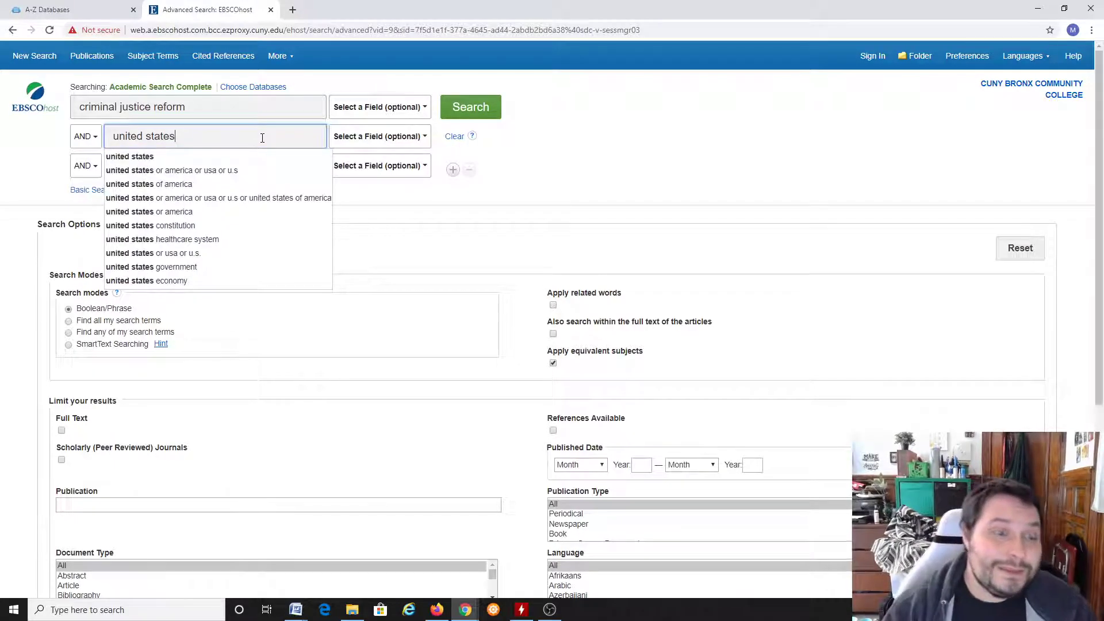
{"action": "left_click", "coordinate": [32, 158]}
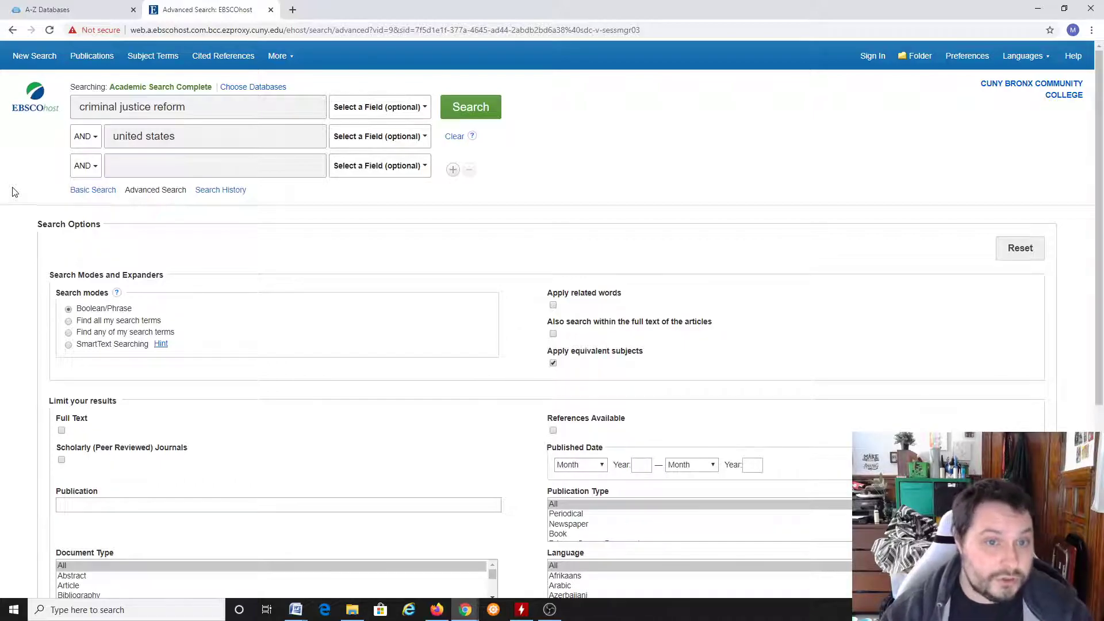
- Enter bail reform as the third search term using the suggested phrase
{"action": "left_click", "coordinate": [190, 163]}
{"action": "type", "text": "bail"}
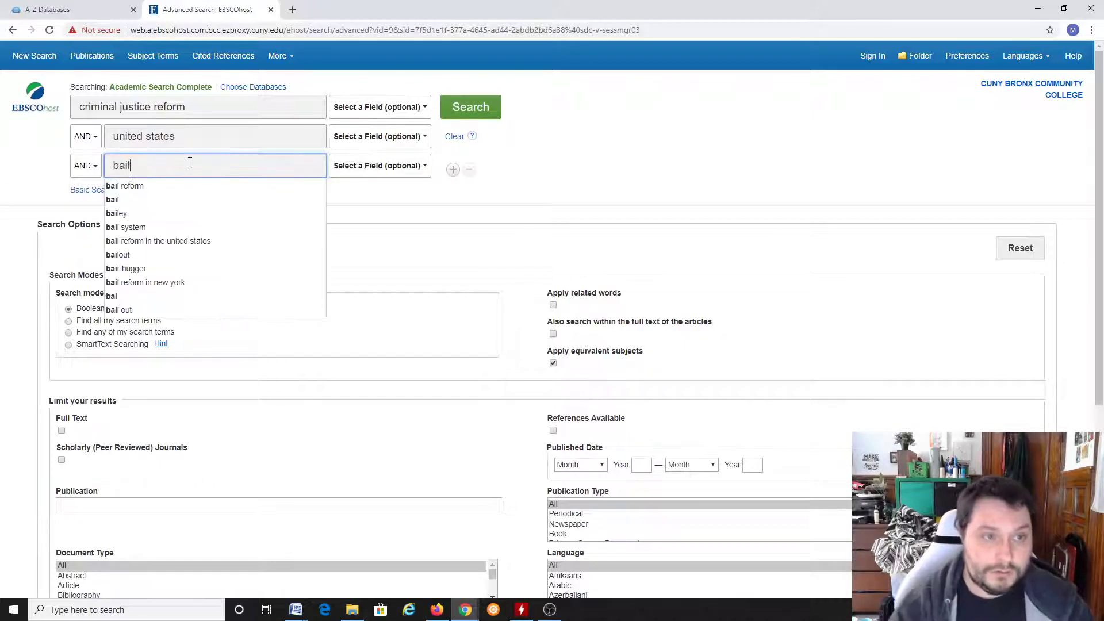
{"action": "left_click", "coordinate": [226, 187]}
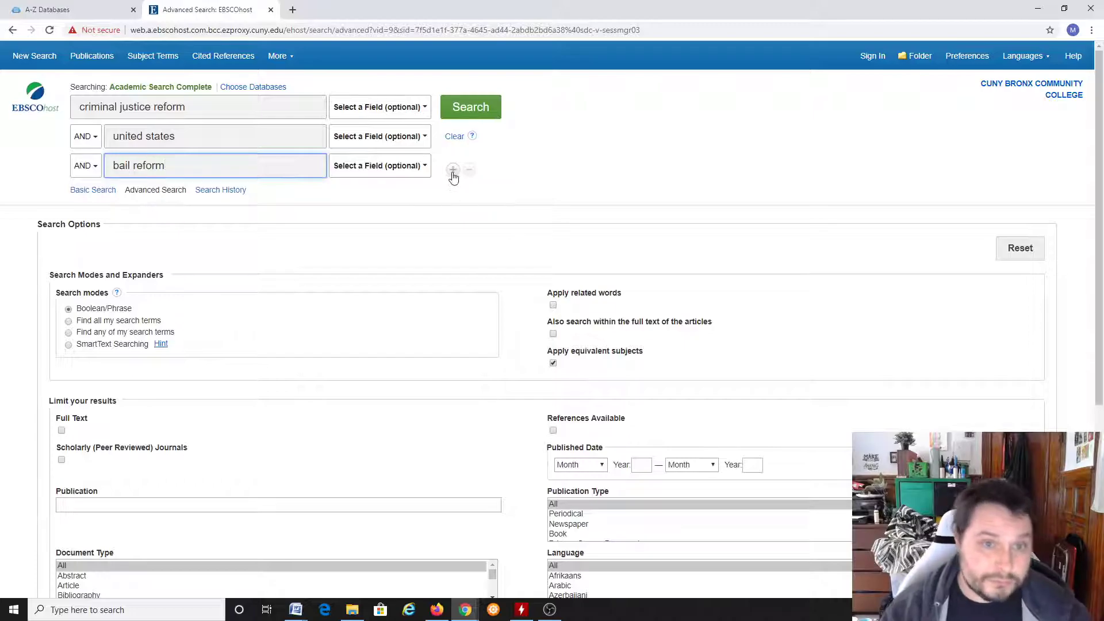
- Add a fourth search row and enter new york city as its term
{"action": "left_click", "coordinate": [453, 170]}
{"action": "left_click", "coordinate": [148, 198]}
{"action": "type", "text": "new "}
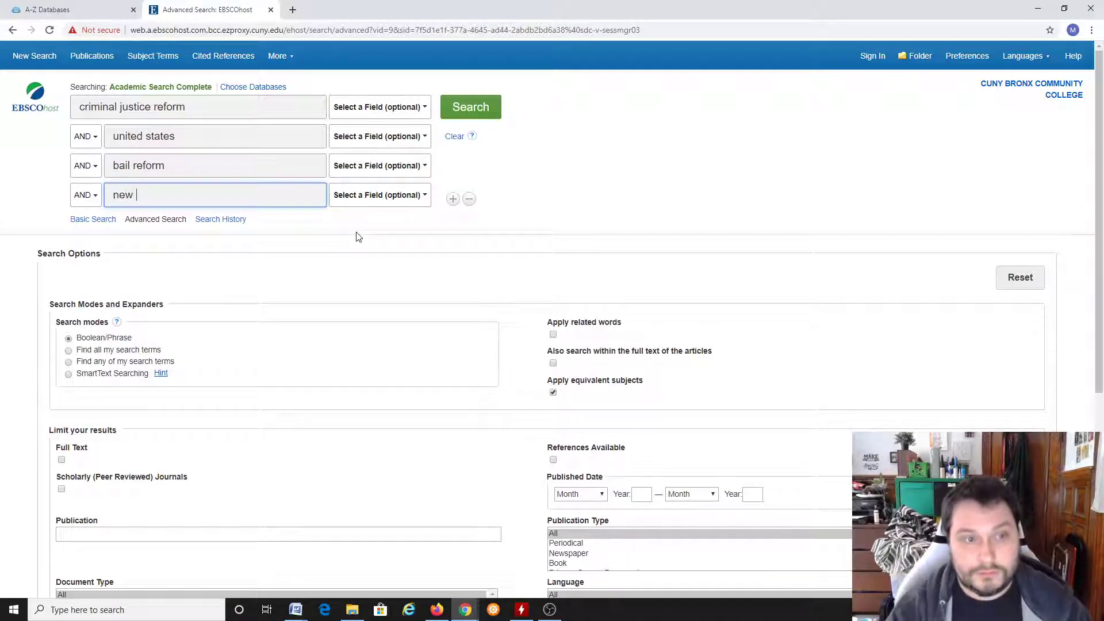
{"action": "type", "text": "york city"}
{"action": "left_click", "coordinate": [646, 189]}
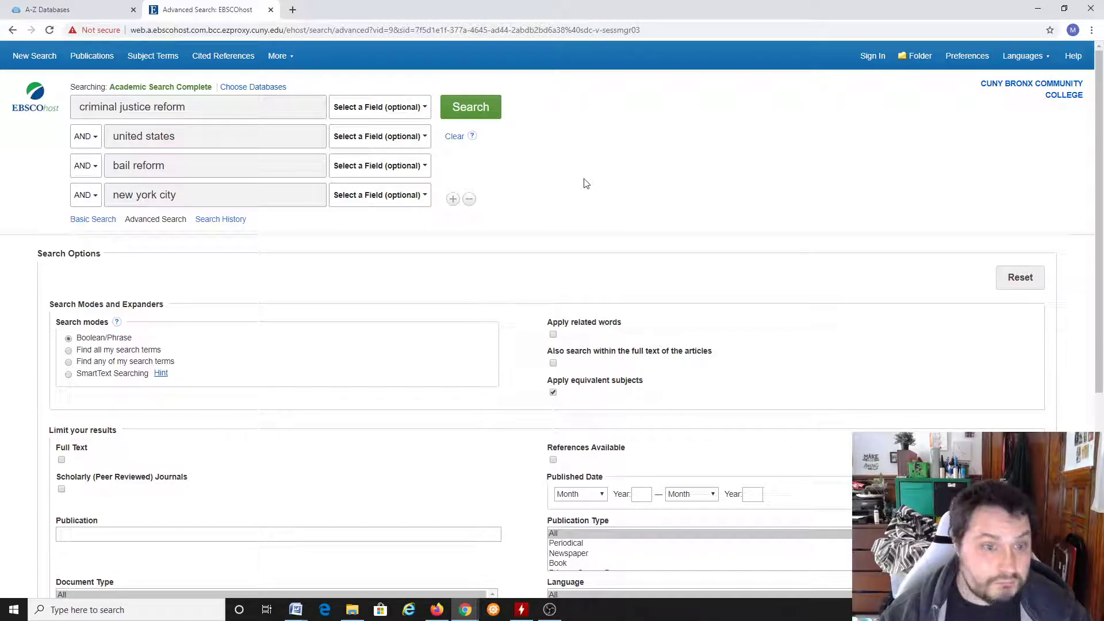
- Limit the results to Full Text and Scholarly (Peer Reviewed) Journals
{"action": "scroll", "coordinate": [582, 180], "scroll_direction": "down", "scroll_amount": 1}
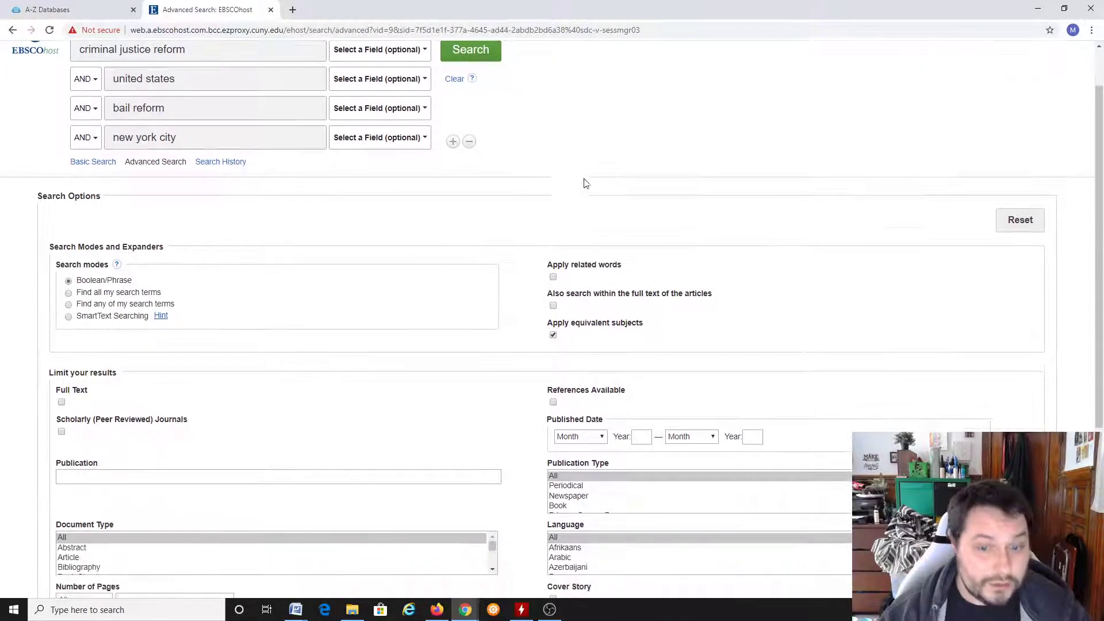
{"action": "left_click", "coordinate": [62, 403]}
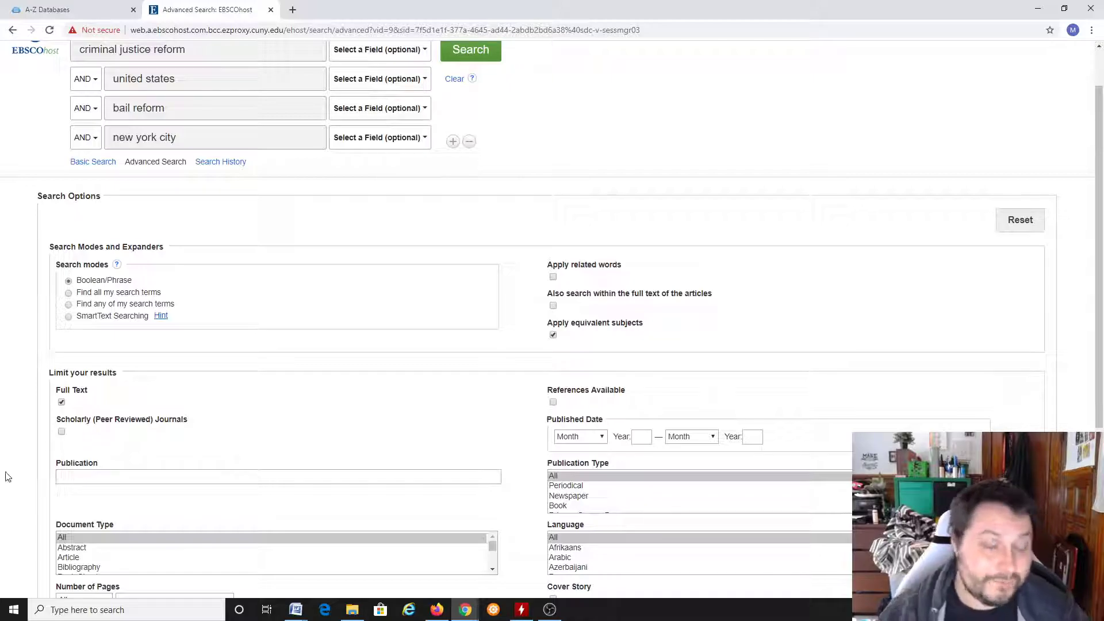
{"action": "left_click", "coordinate": [63, 432]}
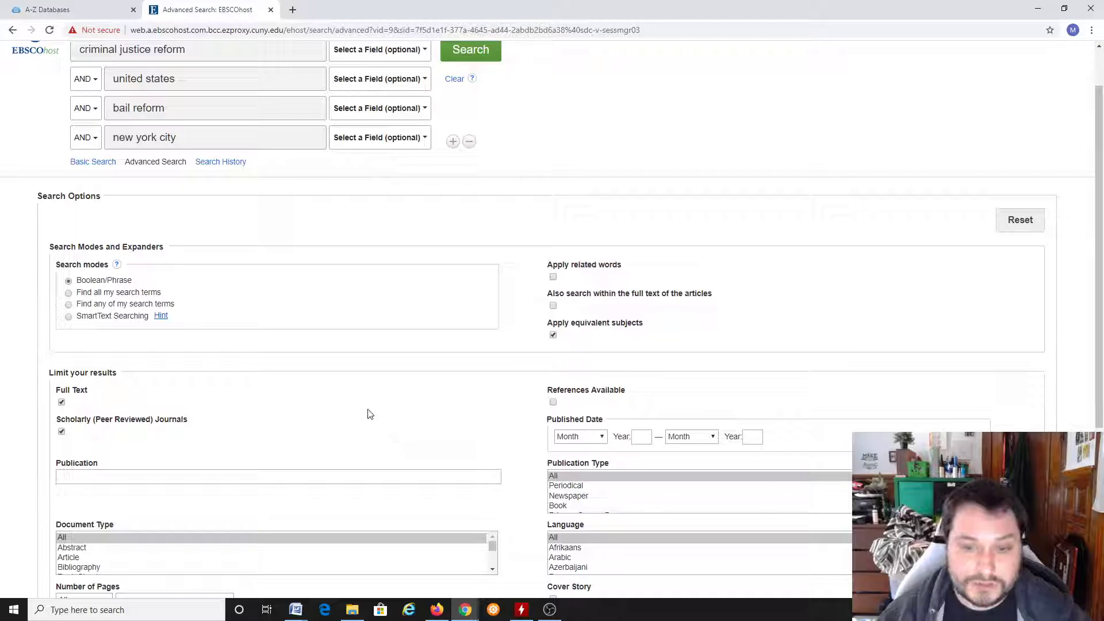
{"action": "scroll", "coordinate": [462, 377], "scroll_direction": "down", "scroll_amount": 1}
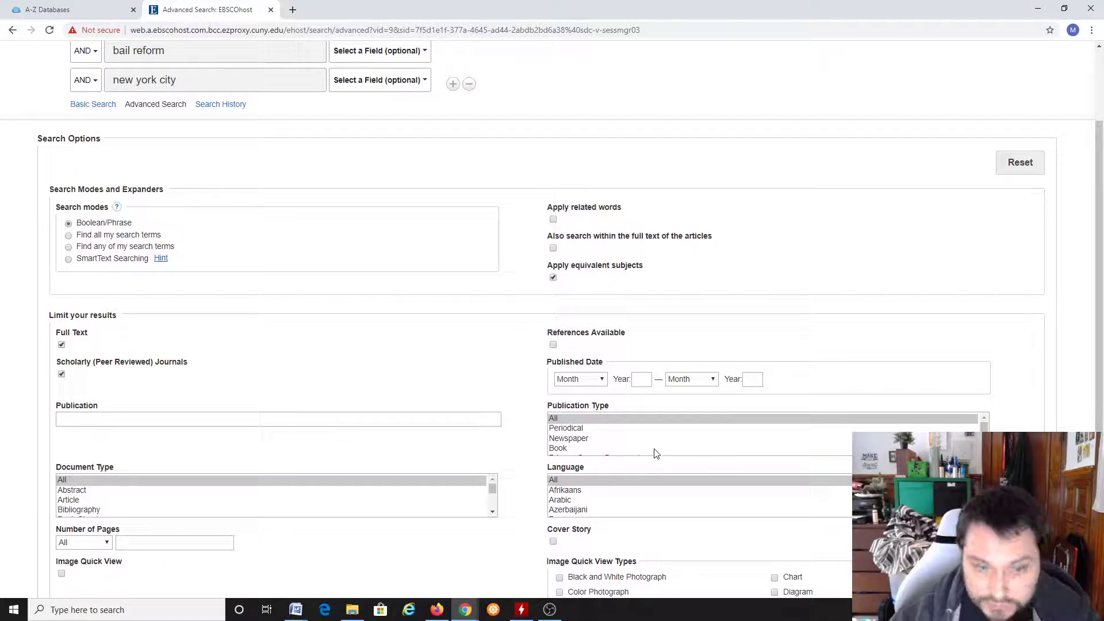
{"action": "scroll", "coordinate": [664, 437], "scroll_direction": "down", "scroll_amount": 3}
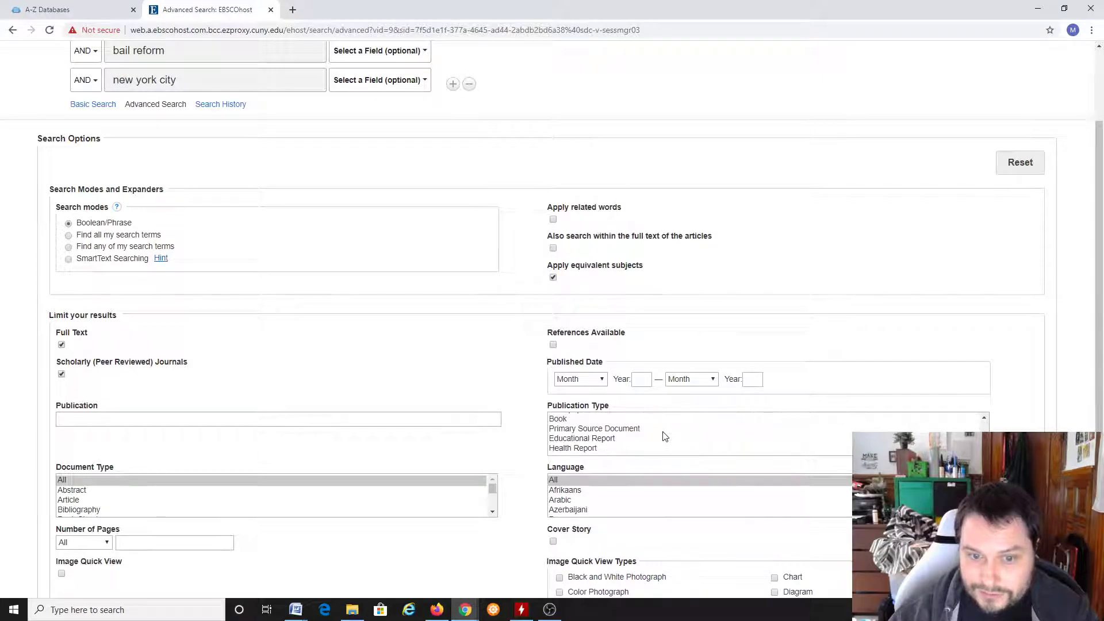
{"action": "left_click_drag", "start_coordinate": [983, 382], "coordinate": [986, 372]}
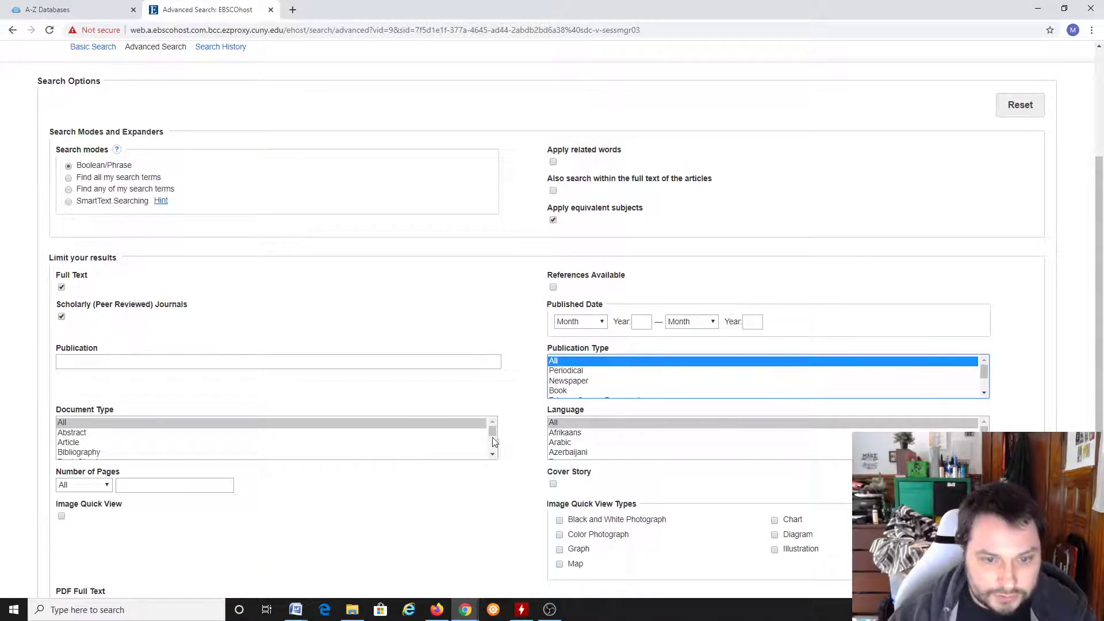
{"action": "left_click_drag", "start_coordinate": [493, 438], "coordinate": [493, 428]}
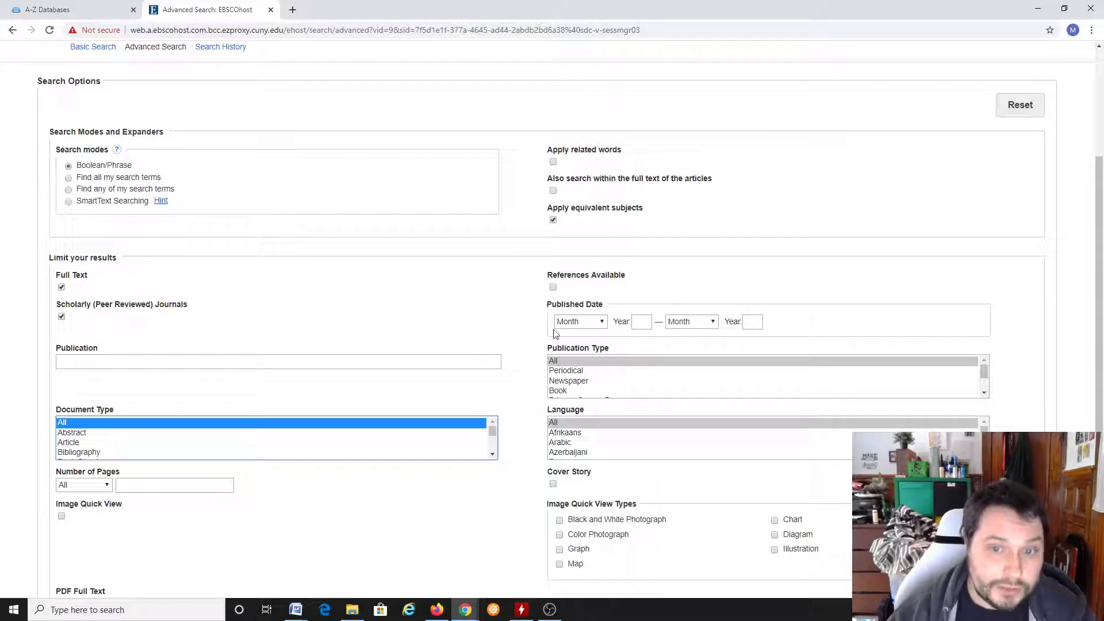
- Limit the published date to the years 2000 through 2020 and run the search with all four terms
{"action": "left_click", "coordinate": [642, 323]}
{"action": "type", "text": "20"}
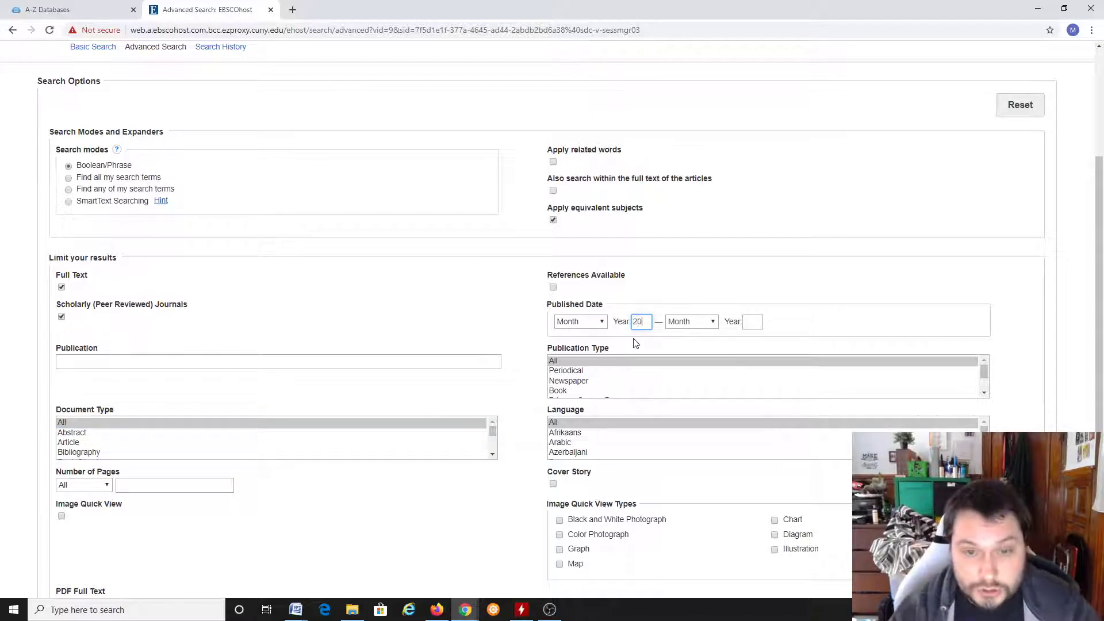
{"action": "type", "text": "00"}
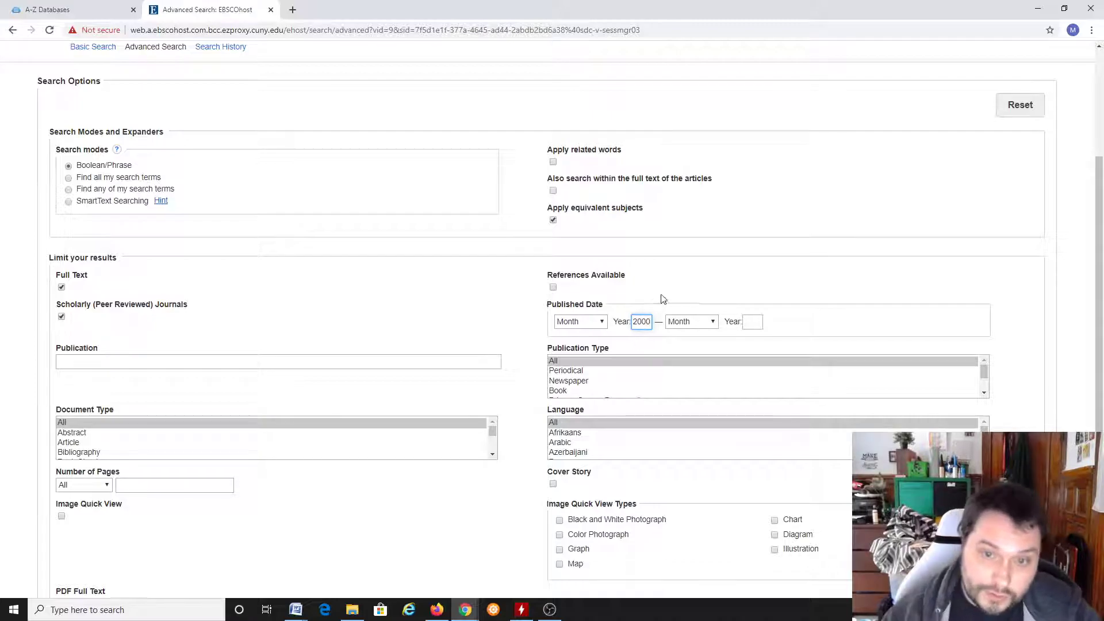
{"action": "left_click", "coordinate": [753, 321]}
{"action": "type", "text": "2020"}
{"action": "left_click", "coordinate": [824, 273]}
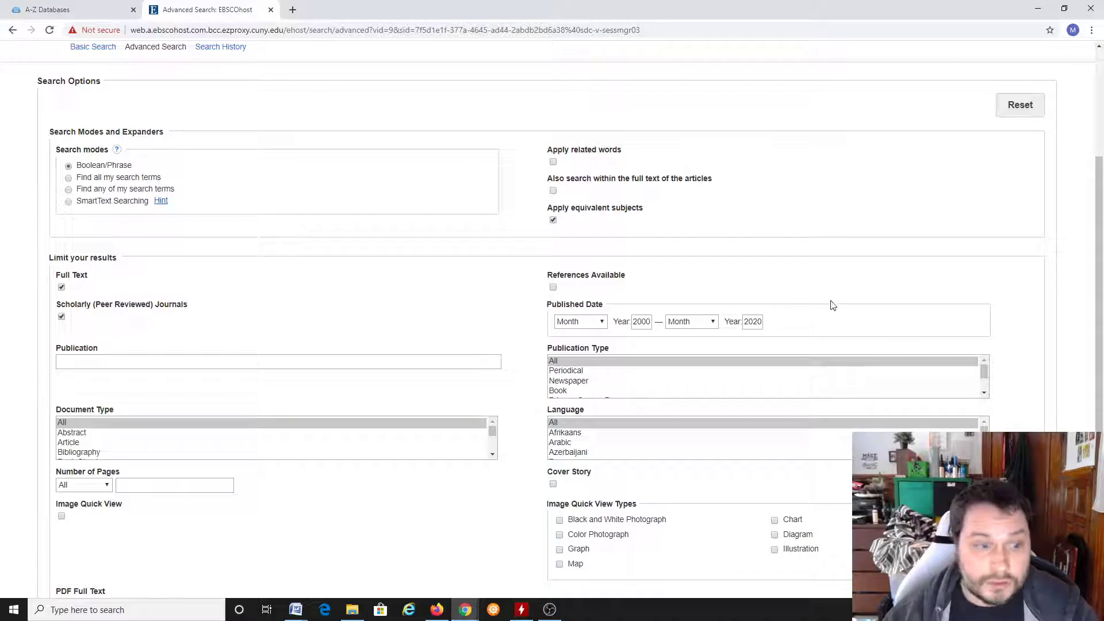
{"action": "scroll", "coordinate": [868, 305], "scroll_direction": "up", "scroll_amount": 3}
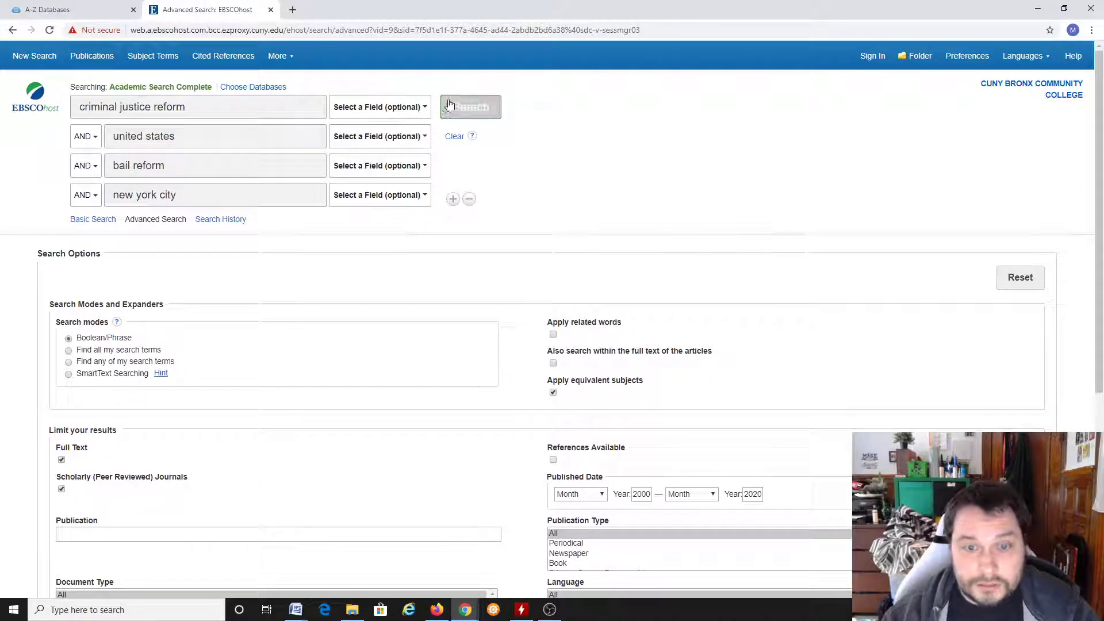
{"action": "left_click", "coordinate": [480, 119]}
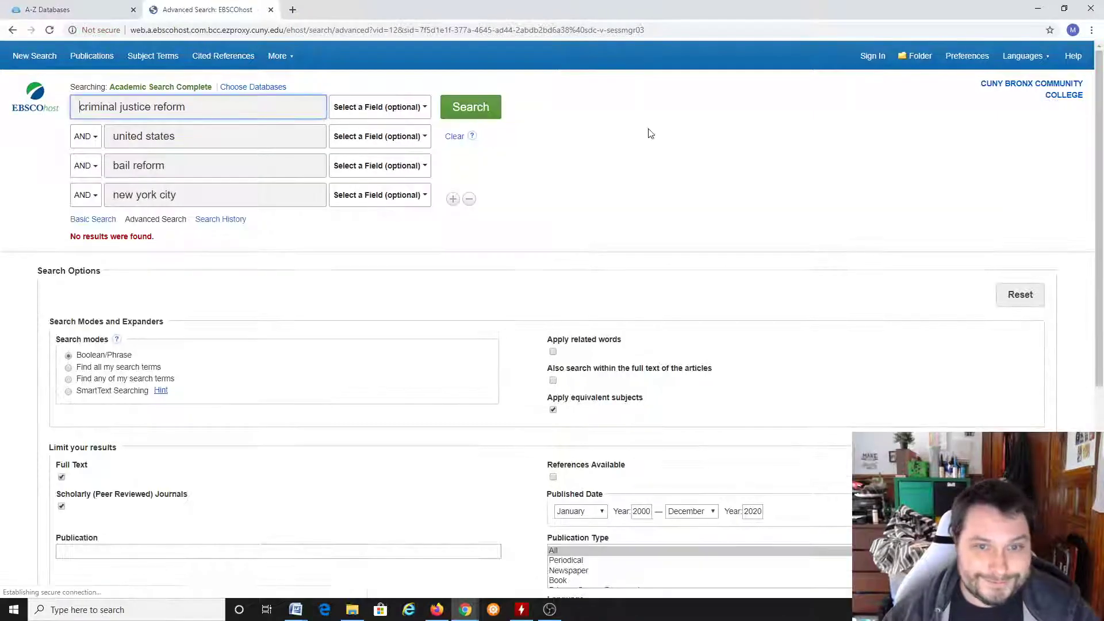
- Remove the new york city row from the advanced search and run the search again with the remaining three terms
{"action": "scroll", "coordinate": [666, 305], "scroll_direction": "down", "scroll_amount": 2}
{"action": "scroll", "coordinate": [453, 249], "scroll_direction": "up", "scroll_amount": 2}
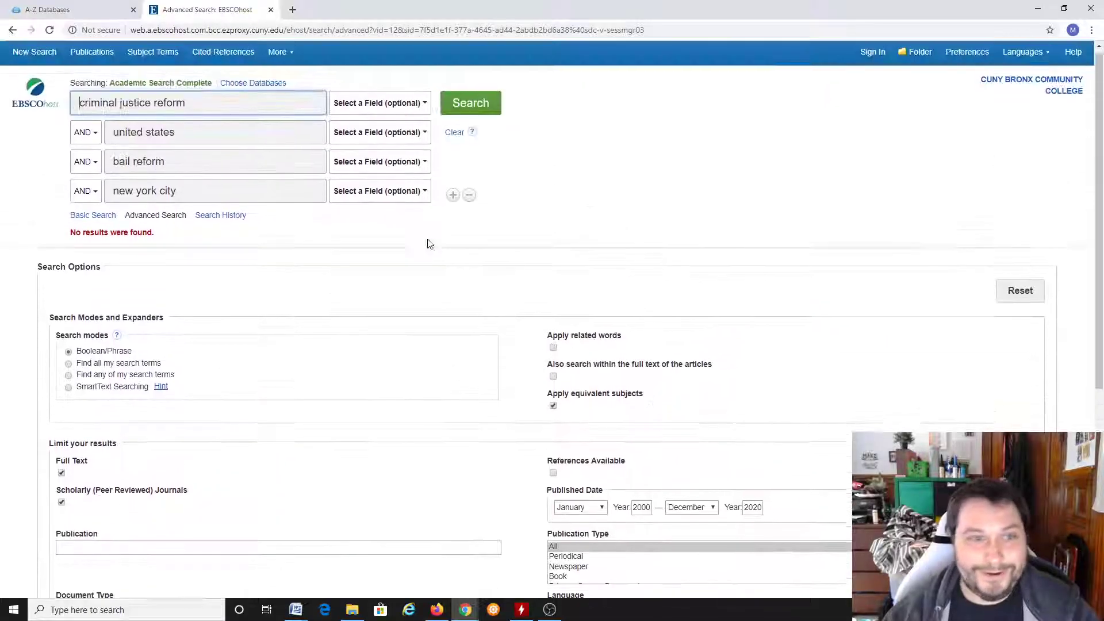
{"action": "left_click", "coordinate": [467, 199]}
{"action": "left_click", "coordinate": [460, 113]}
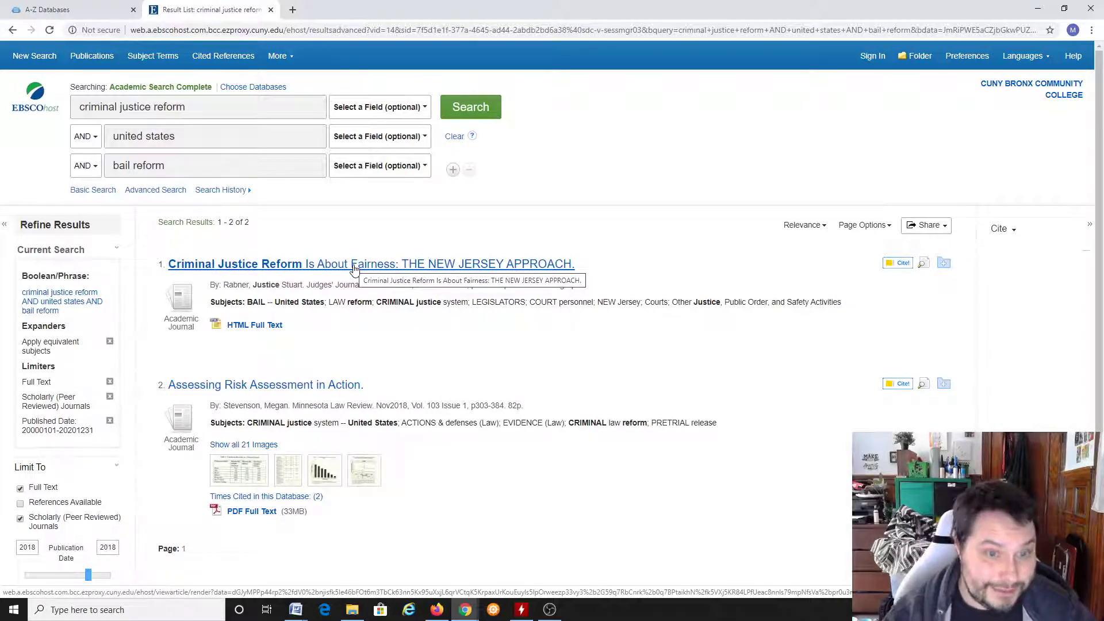
- Open the record for the New Jersey Approach article in a new browser tab and examine its full text word count and abstract
{"action": "right_click", "coordinate": [375, 268]}
{"action": "left_click", "coordinate": [396, 276]}
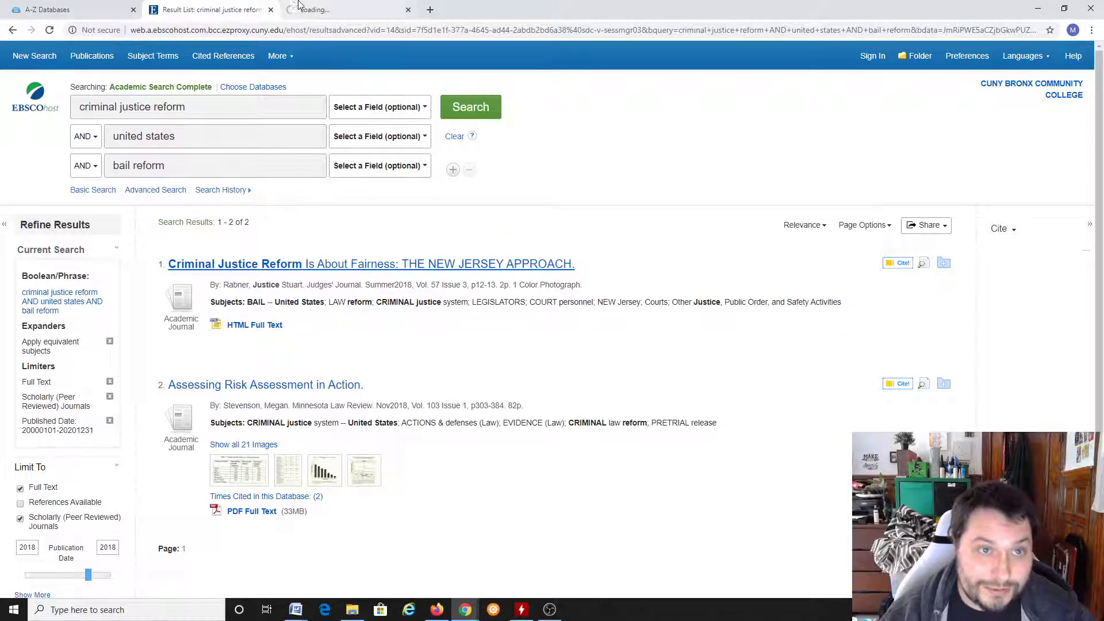
{"action": "left_click", "coordinate": [311, 9]}
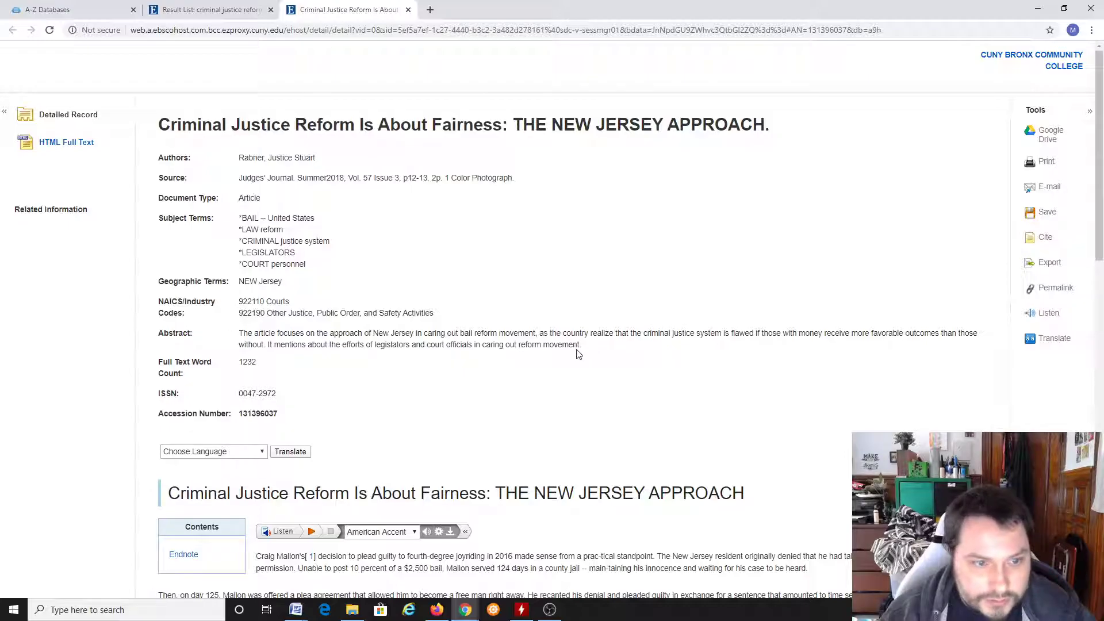
{"action": "left_click_drag", "start_coordinate": [240, 362], "coordinate": [266, 366]}
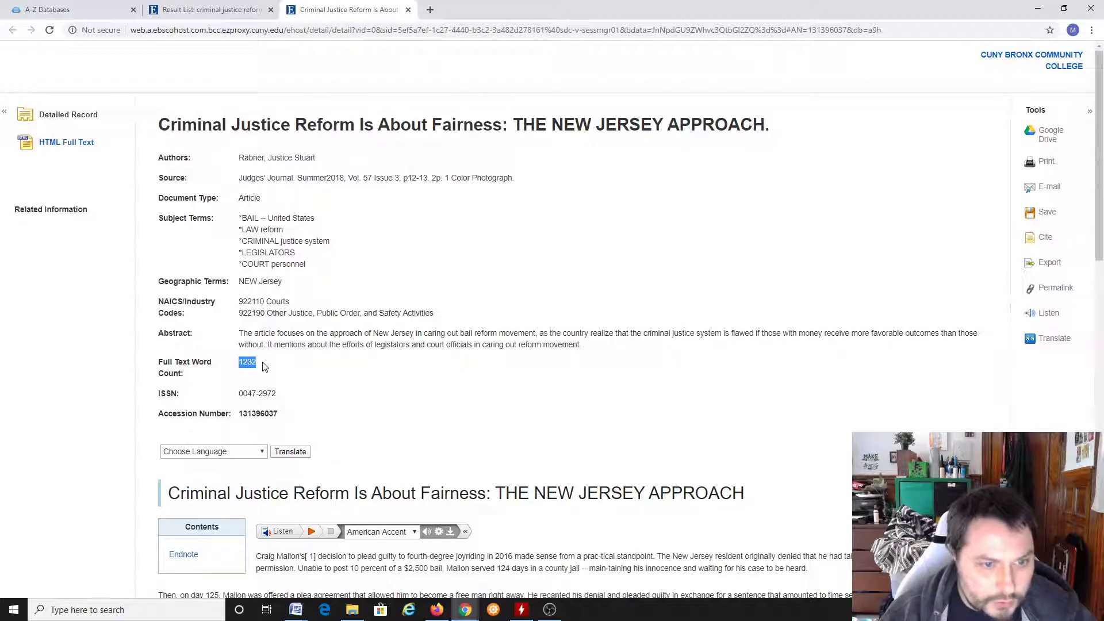
{"action": "left_click", "coordinate": [347, 380]}
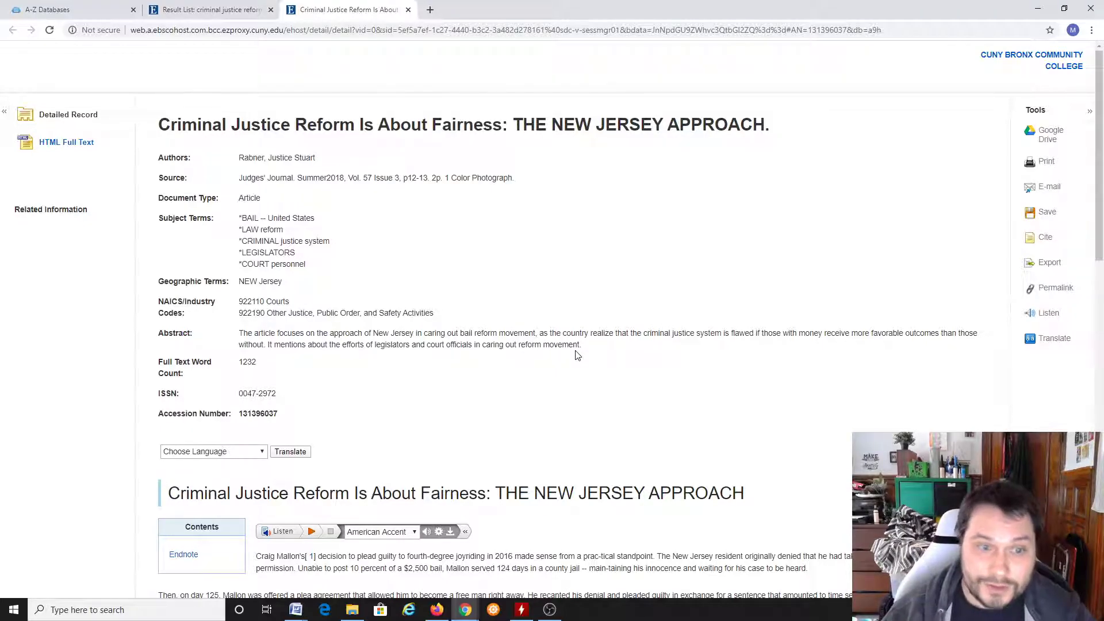
{"action": "left_click_drag", "start_coordinate": [238, 334], "coordinate": [618, 346]}
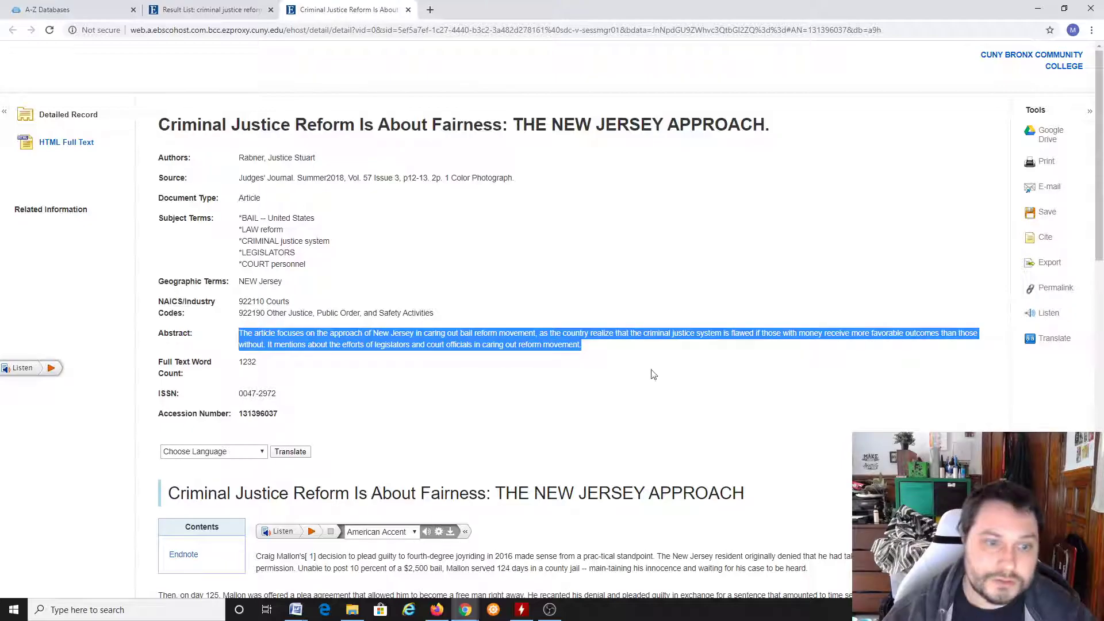
{"action": "left_click", "coordinate": [693, 384]}
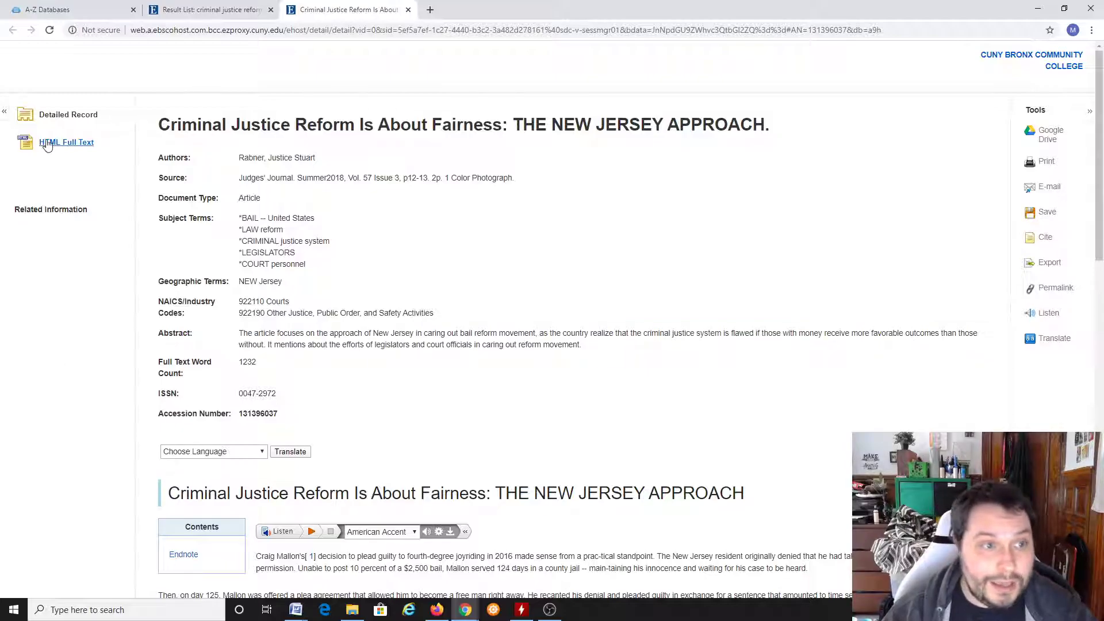
- Open the HTML full text of the New Jersey Approach article and look through it down to the endnote
{"action": "left_click", "coordinate": [48, 143]}
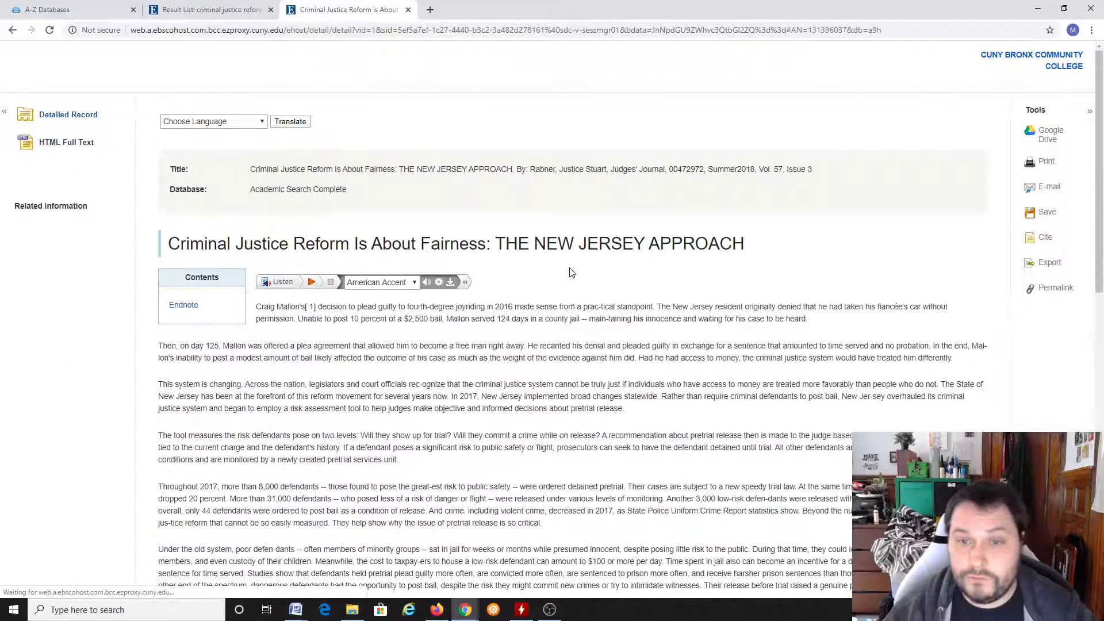
{"action": "scroll", "coordinate": [640, 293], "scroll_direction": "down", "scroll_amount": 3}
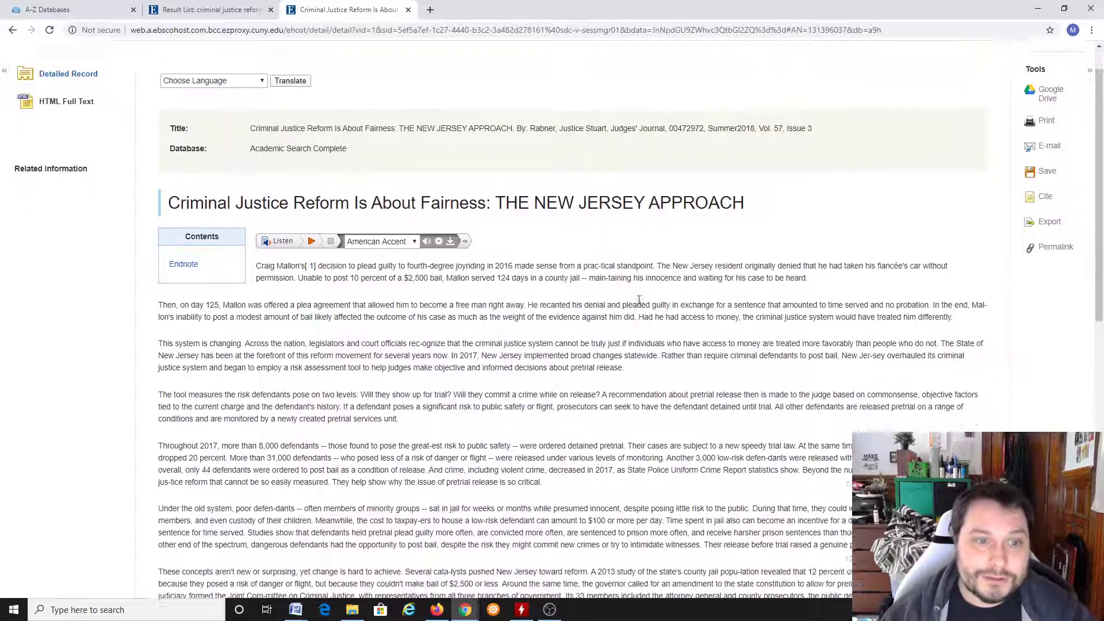
{"action": "scroll", "coordinate": [640, 300], "scroll_direction": "down", "scroll_amount": 6}
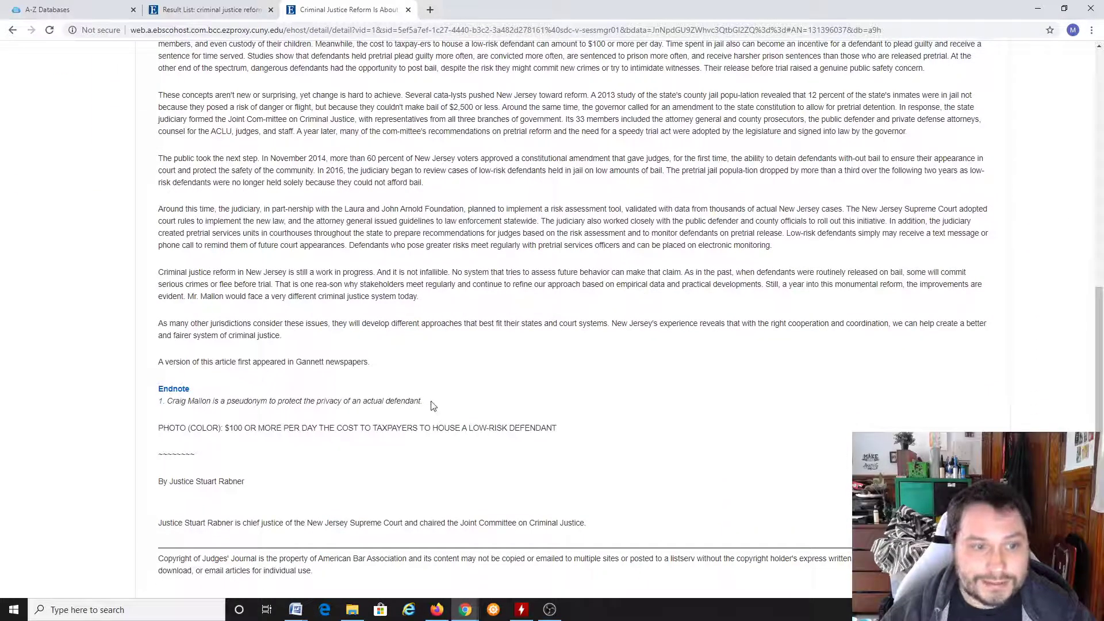
{"action": "scroll", "coordinate": [436, 404], "scroll_direction": "up", "scroll_amount": 2}
{"action": "scroll", "coordinate": [437, 404], "scroll_direction": "up", "scroll_amount": 7}
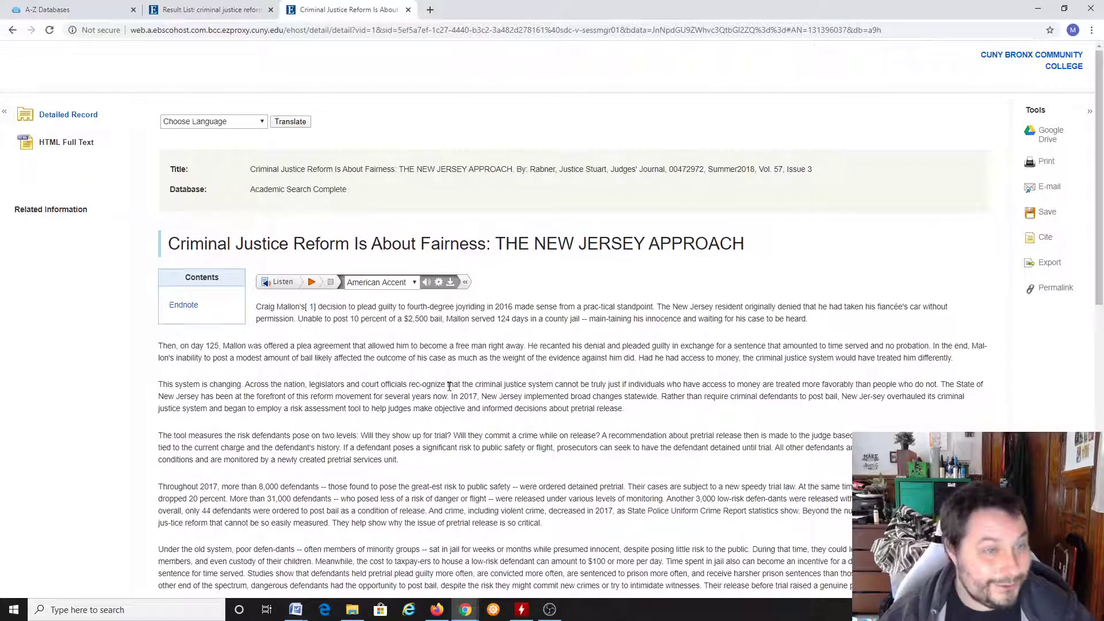
- Open the PDF full text of Assessing Risk Assessment in Action from the result list and examine its contents and introduction
{"action": "left_click", "coordinate": [210, 10]}
{"action": "left_click", "coordinate": [289, 388]}
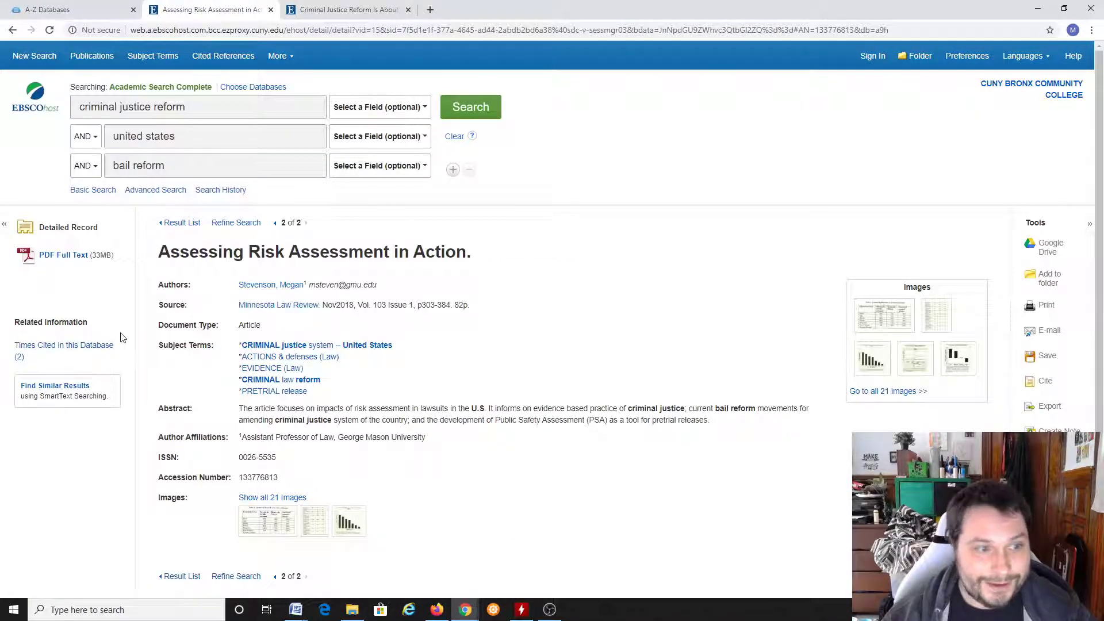
{"action": "left_click", "coordinate": [62, 254]}
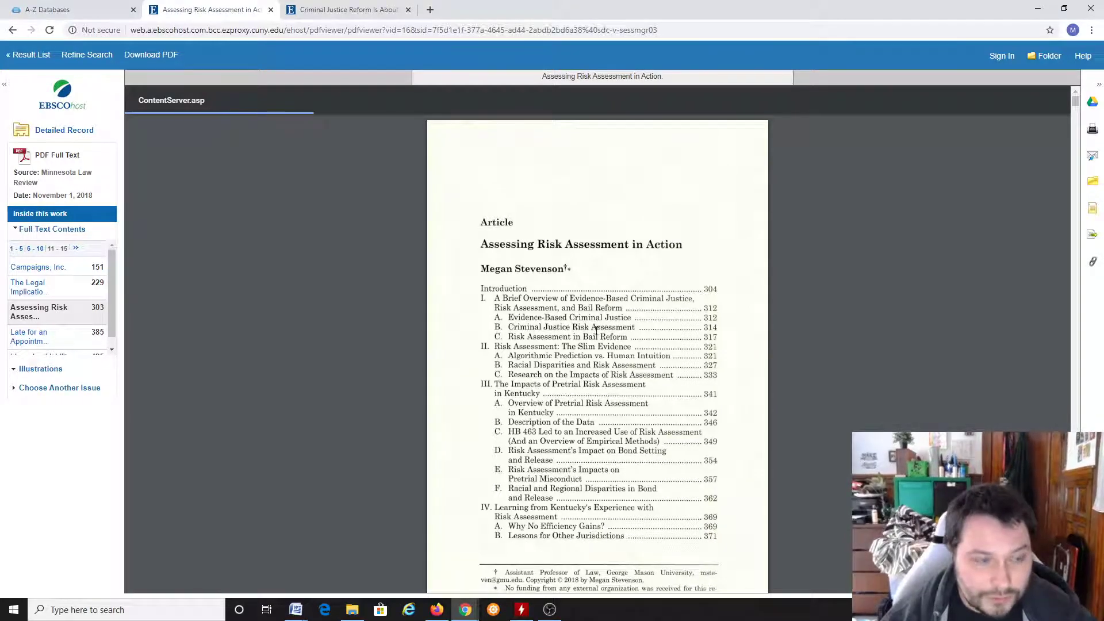
{"action": "scroll", "coordinate": [598, 330], "scroll_direction": "down", "scroll_amount": 8}
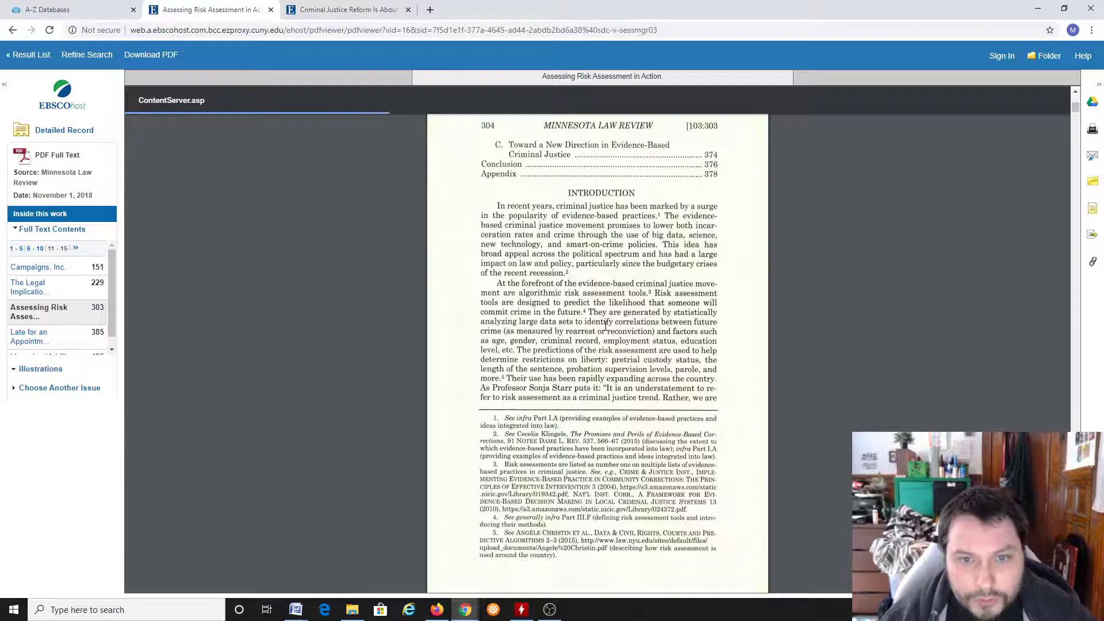
{"action": "scroll", "coordinate": [604, 326], "scroll_direction": "up", "scroll_amount": 3}
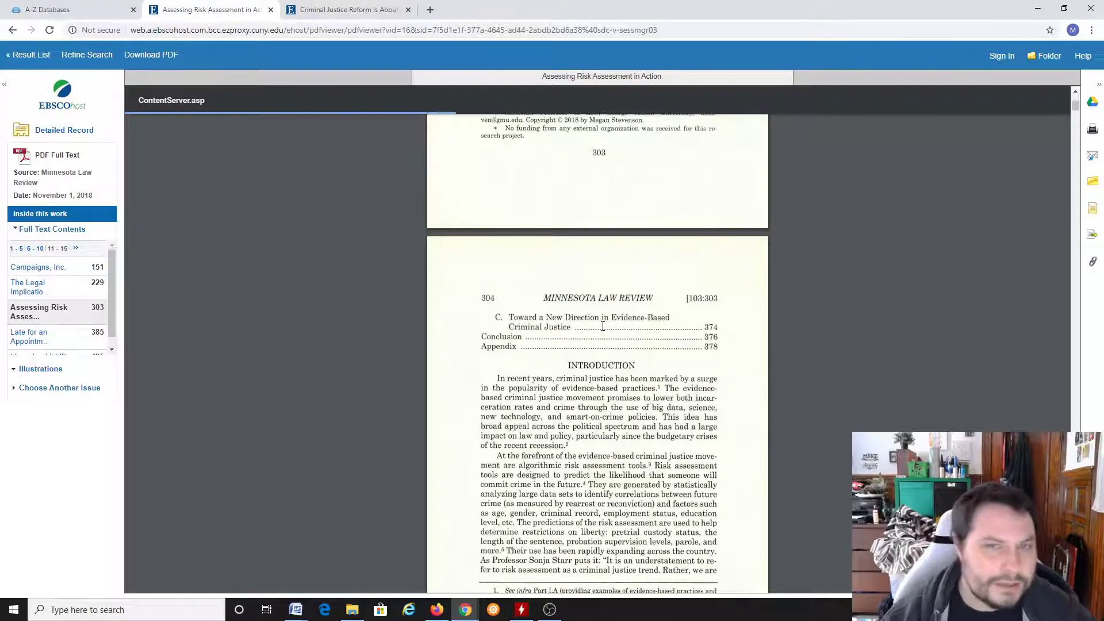
{"action": "scroll", "coordinate": [602, 332], "scroll_direction": "up", "scroll_amount": 8}
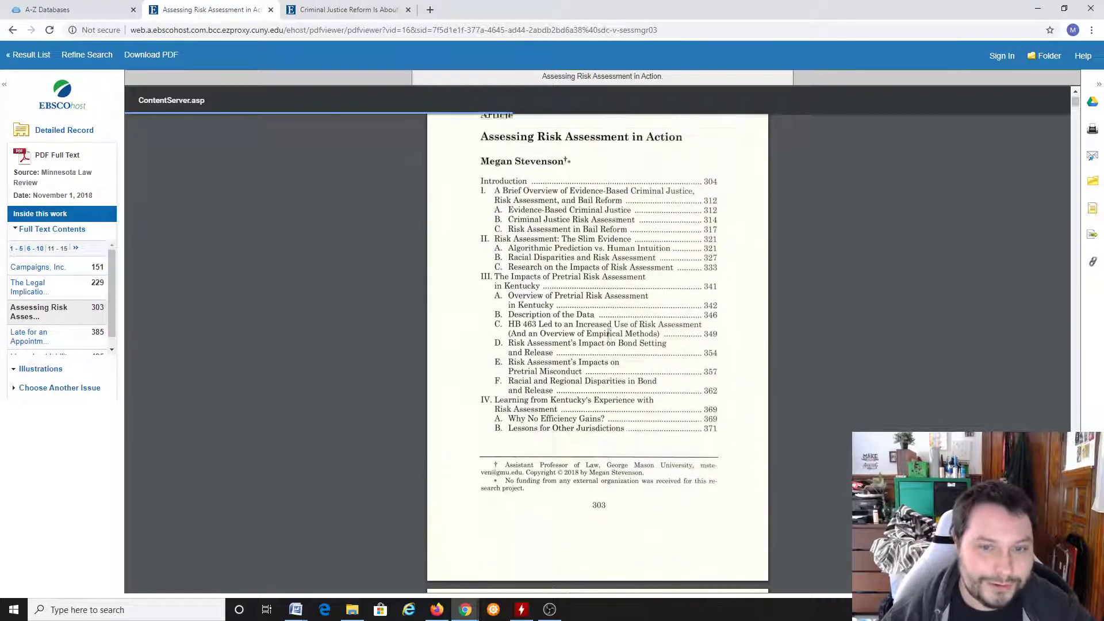
{"action": "scroll", "coordinate": [602, 331], "scroll_direction": "down", "scroll_amount": 1}
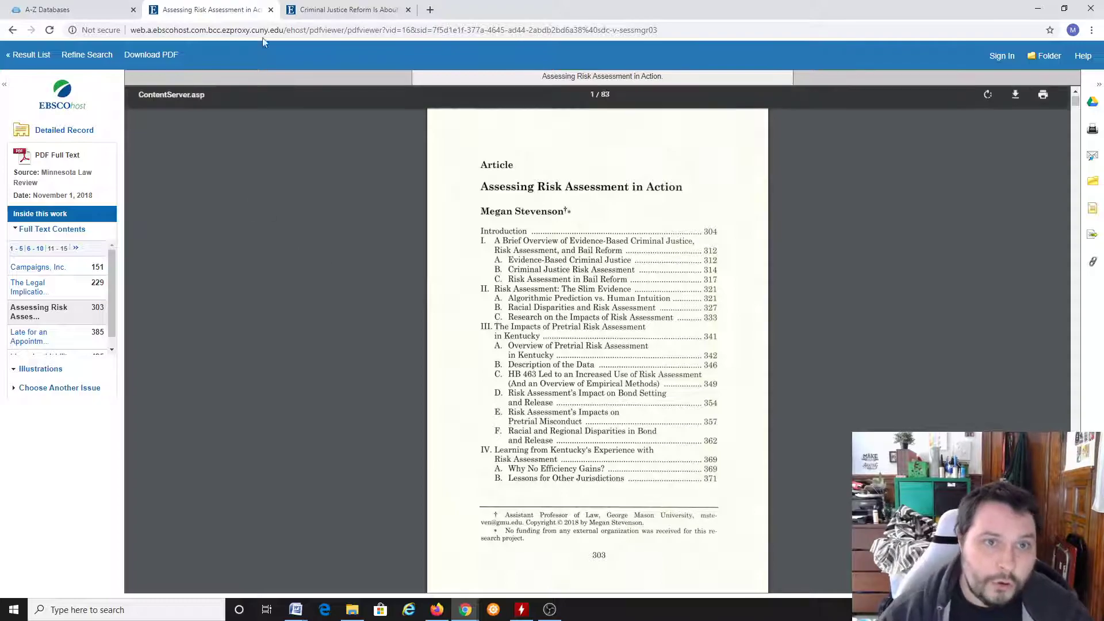
- Start a new Academic Search Complete search from the A-Z Databases list, limited to Full Text and Scholarly (Peer Reviewed) Journals
{"action": "left_click", "coordinate": [333, 5]}
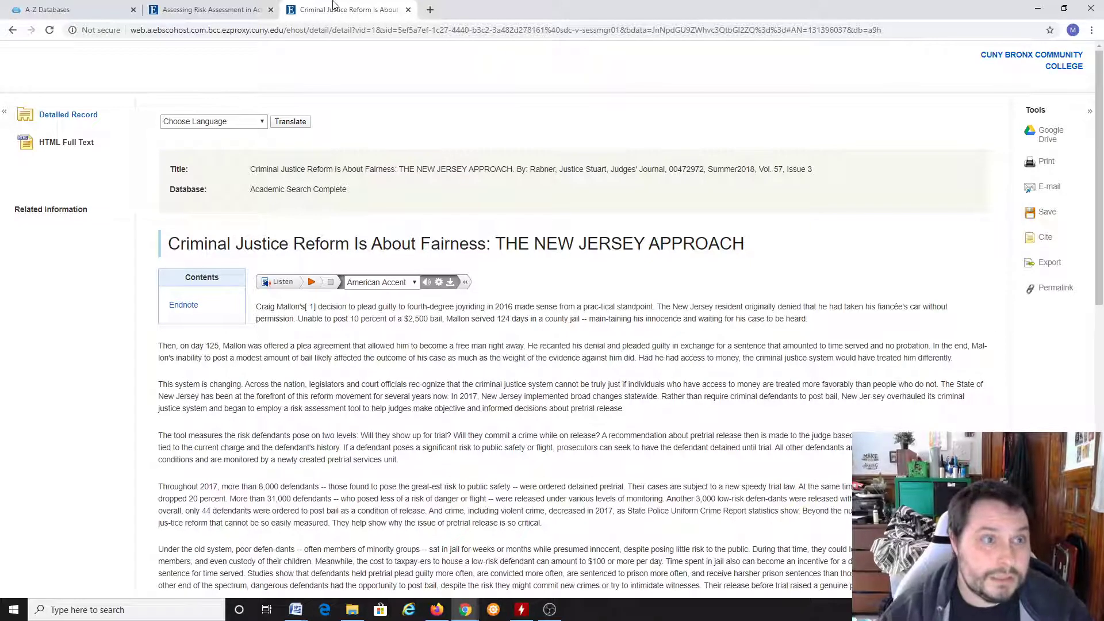
{"action": "left_click", "coordinate": [113, 7]}
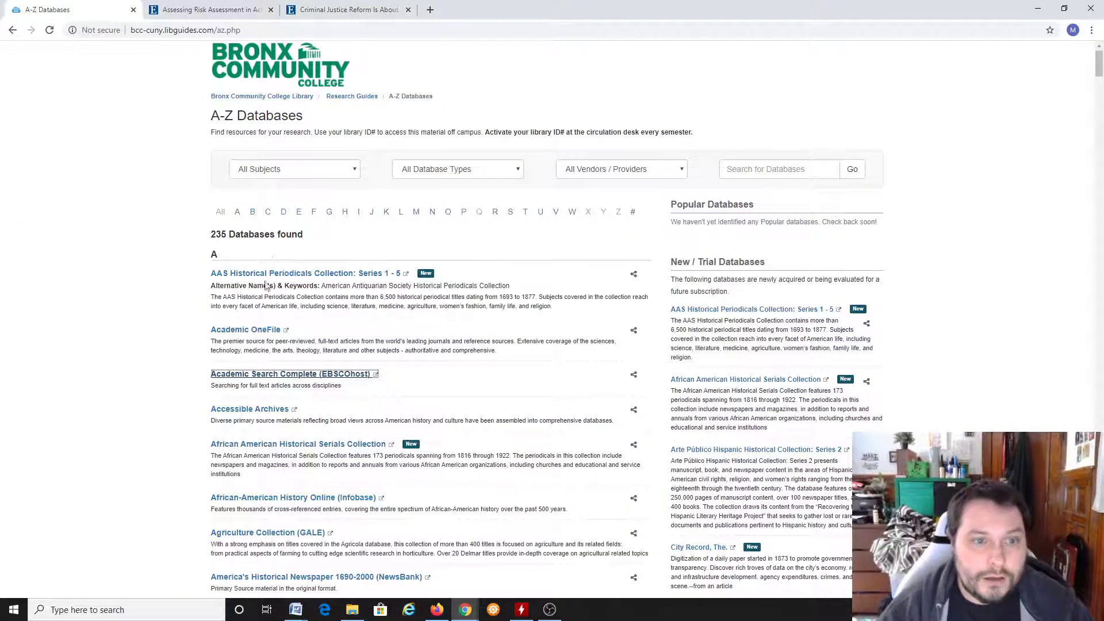
{"action": "left_click", "coordinate": [251, 376]}
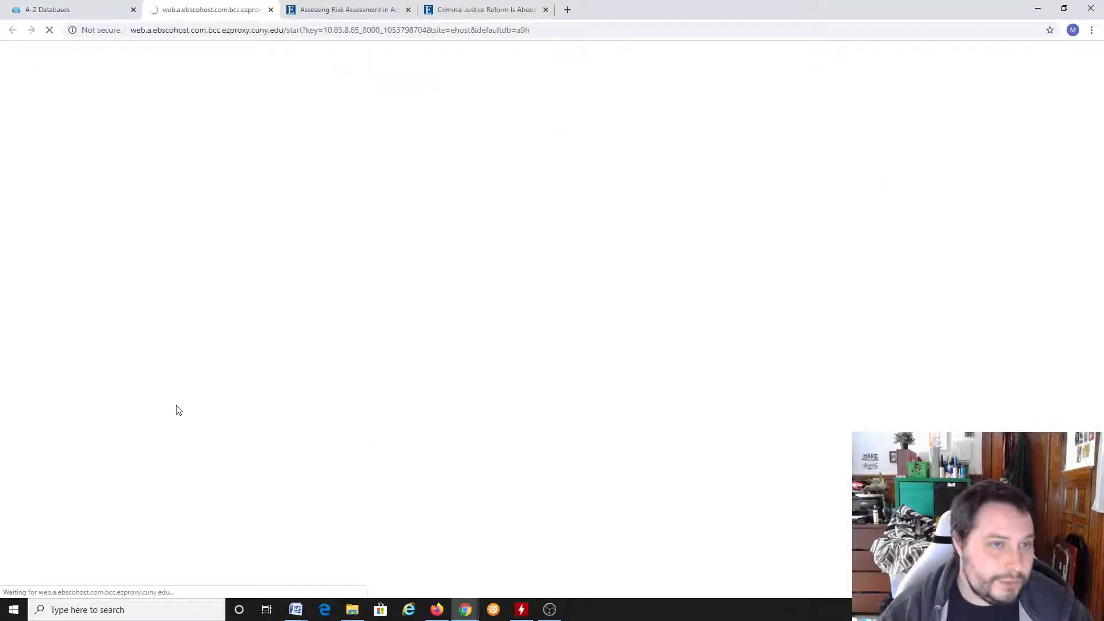
{"action": "left_click", "coordinate": [508, 255]}
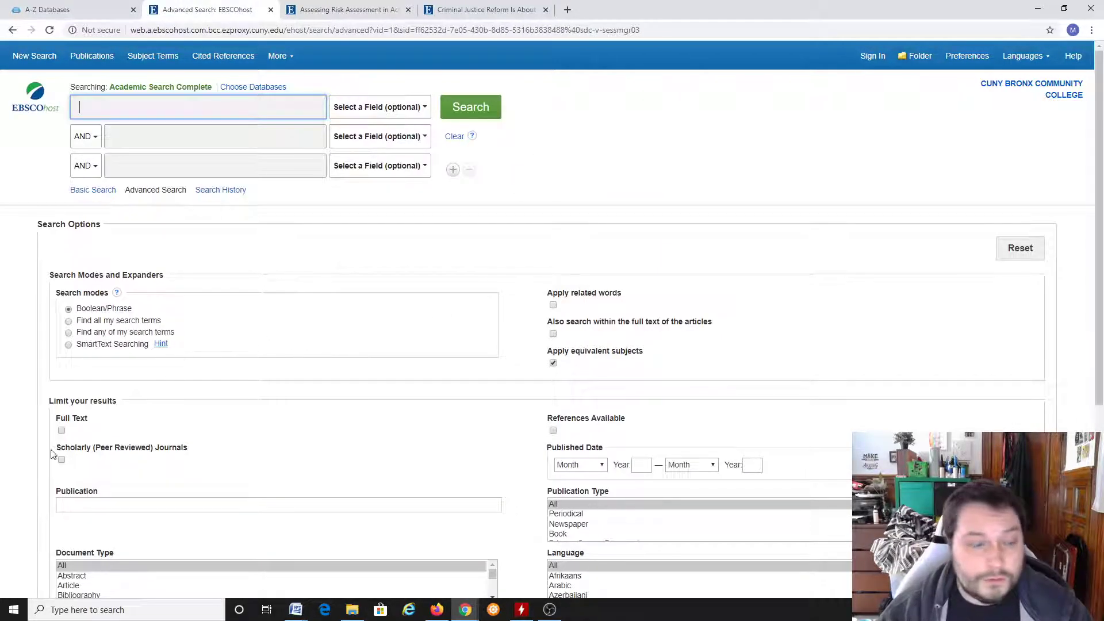
{"action": "left_click", "coordinate": [61, 430]}
{"action": "left_click", "coordinate": [61, 459]}
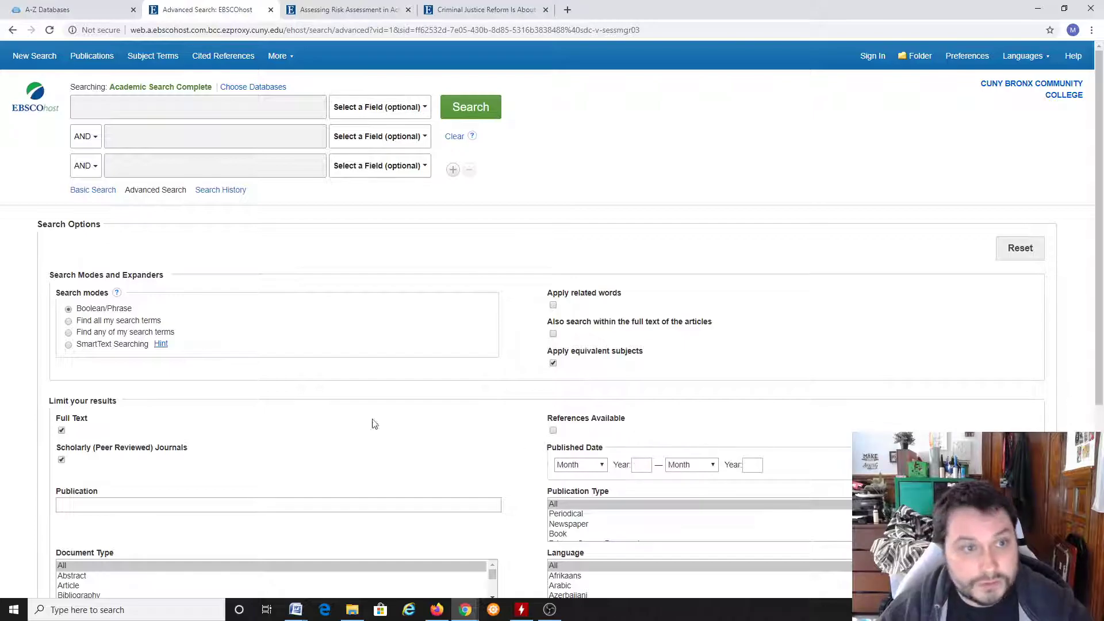
- Enter the search terms criminal justice reform, bail reform, and the suggested united states or america or usa or u.s in three rows
{"action": "left_click", "coordinate": [161, 108]}
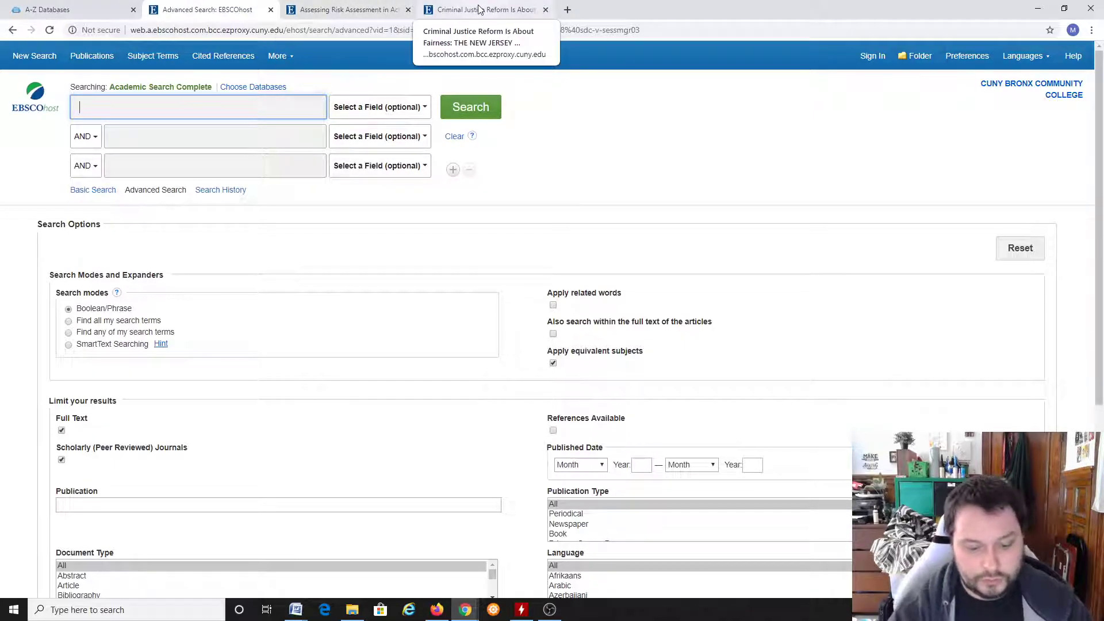
{"action": "type", "text": "criminal justice reform"}
{"action": "key", "text": "Tab"}
{"action": "left_click", "coordinate": [243, 134]}
{"action": "type", "text": "bail reform"}
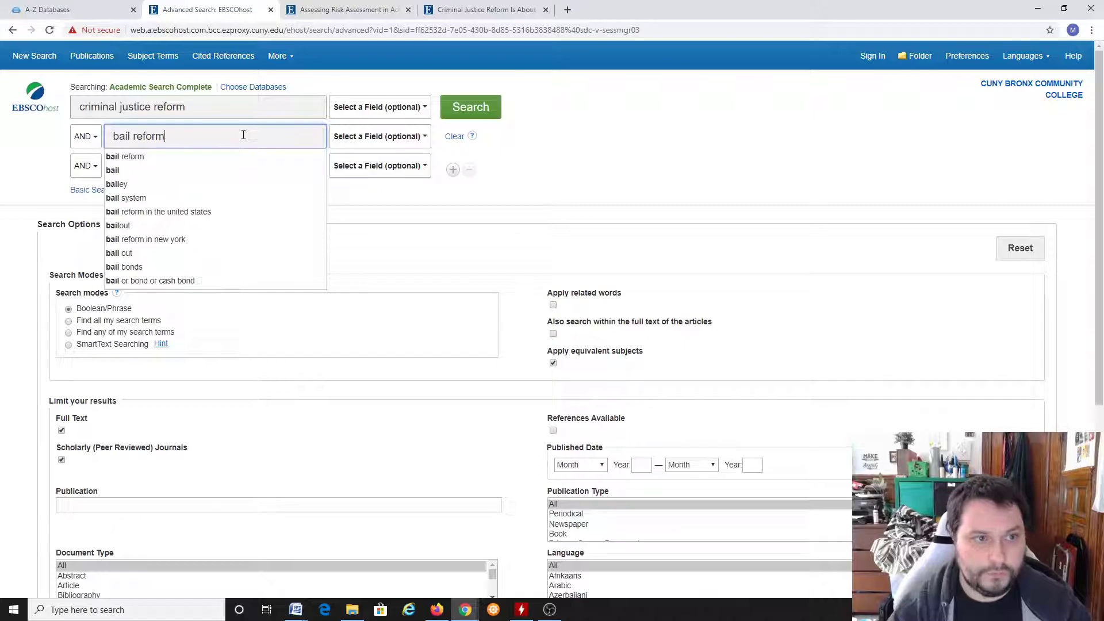
{"action": "key", "text": "Tab"}
{"action": "left_click", "coordinate": [215, 168]}
{"action": "type", "text": "united states"}
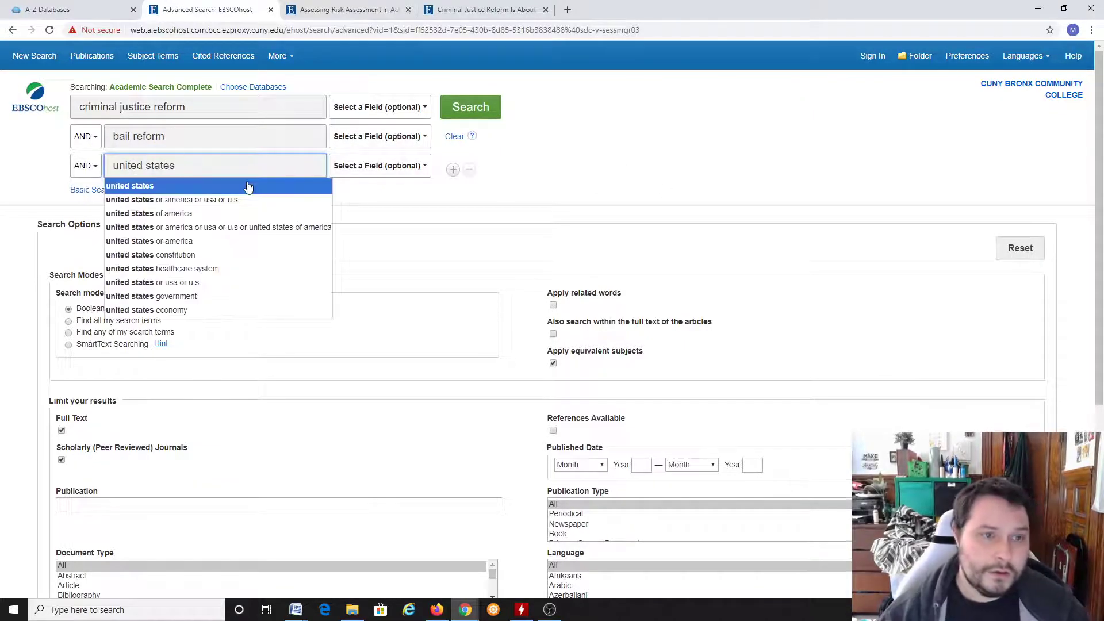
{"action": "left_click", "coordinate": [239, 199]}
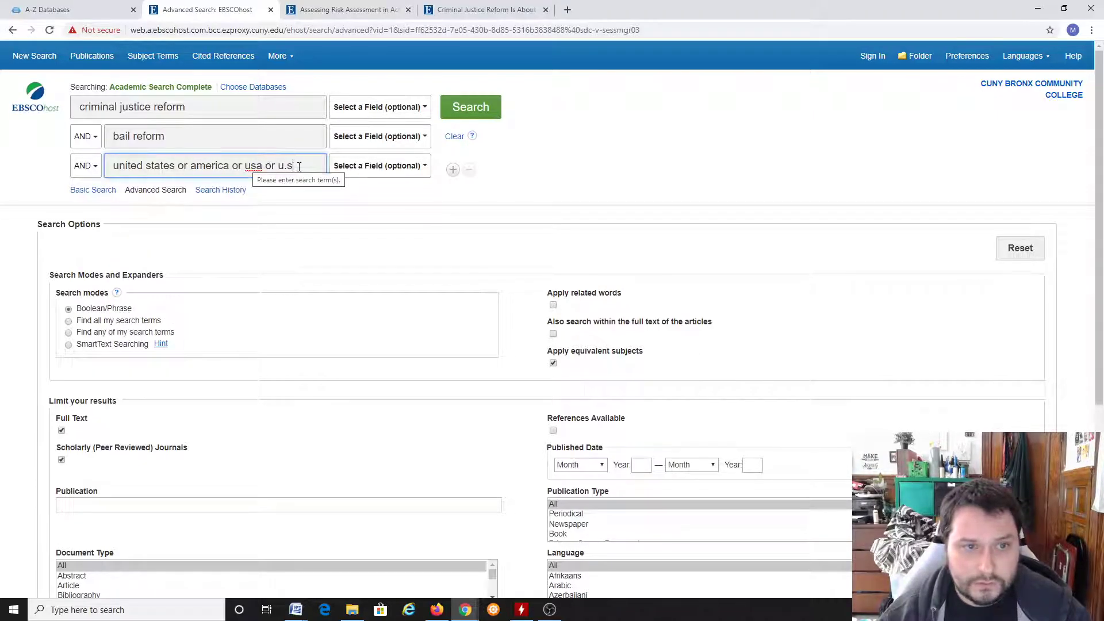
- Broaden the search by removing the word reform from the first two terms, leaving criminal justice and bail
{"action": "left_click", "coordinate": [246, 140]}
{"action": "left_click_drag", "start_coordinate": [234, 139], "coordinate": [133, 136]}
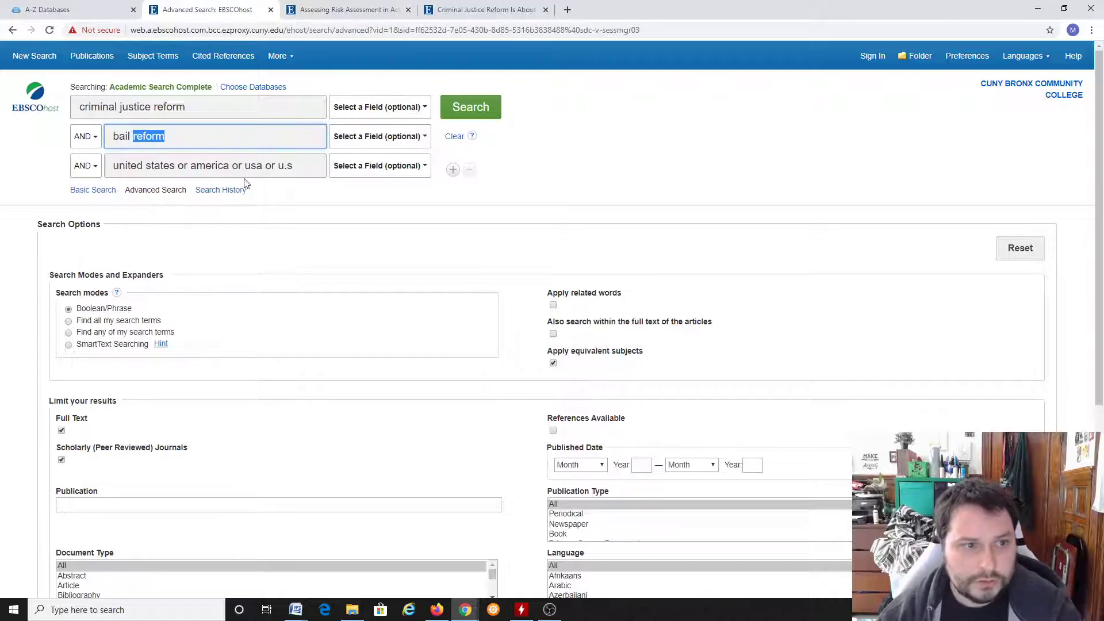
{"action": "key", "text": "BackSpace"}
{"action": "left_click", "coordinate": [195, 109]}
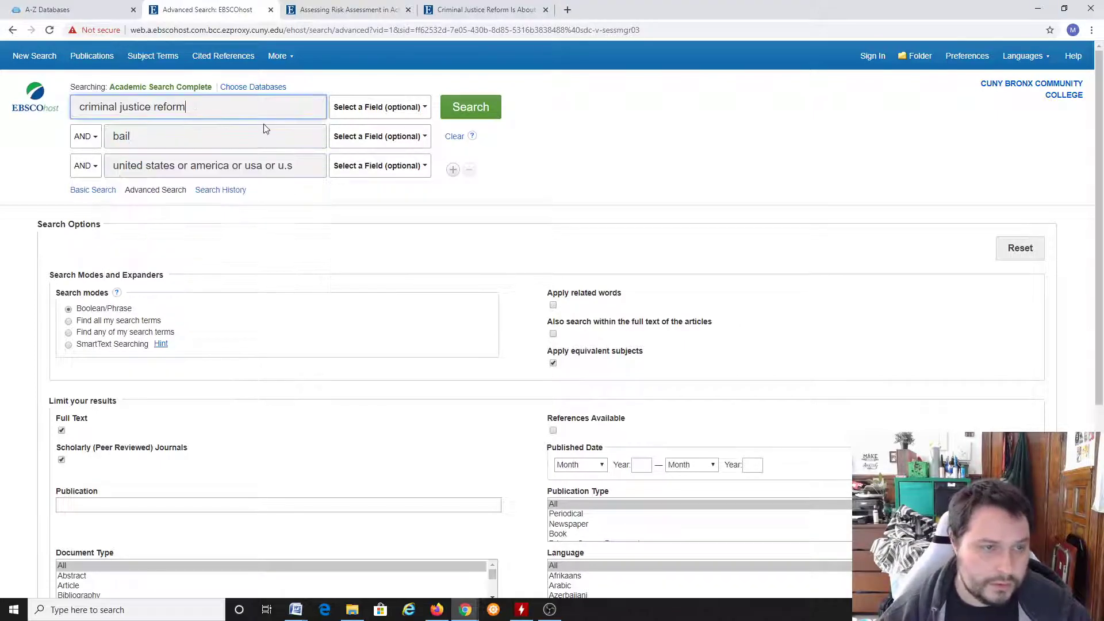
{"action": "left_click_drag", "start_coordinate": [232, 110], "coordinate": [153, 110]}
{"action": "key", "text": "BackSpace"}
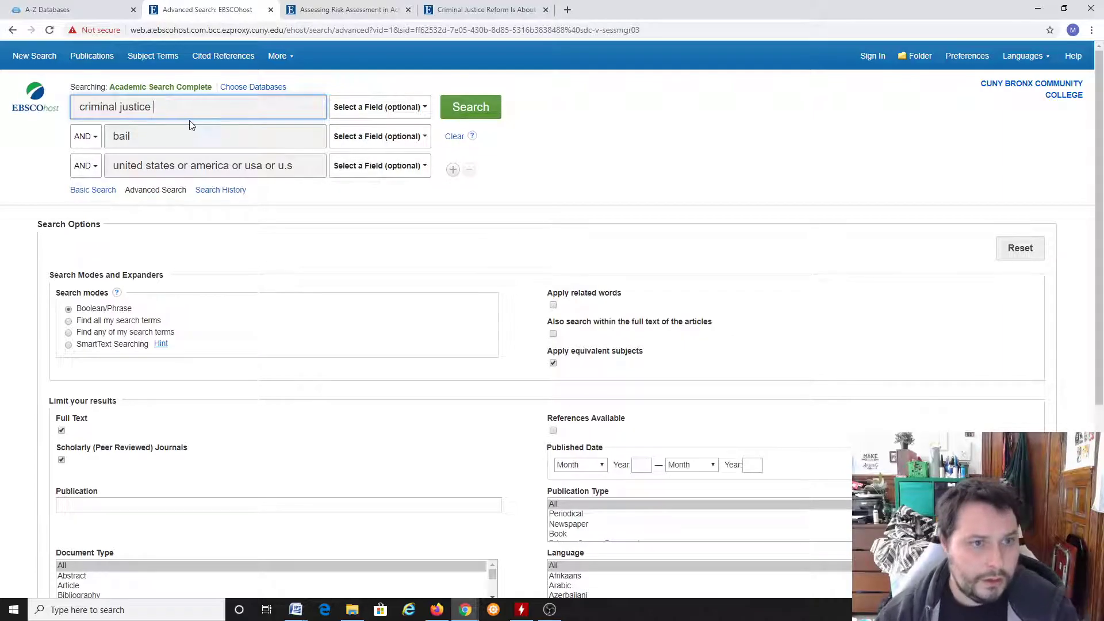
- Run the broadened search and limit the results to publication dates from 1972 through 2020
{"action": "left_click", "coordinate": [471, 108]}
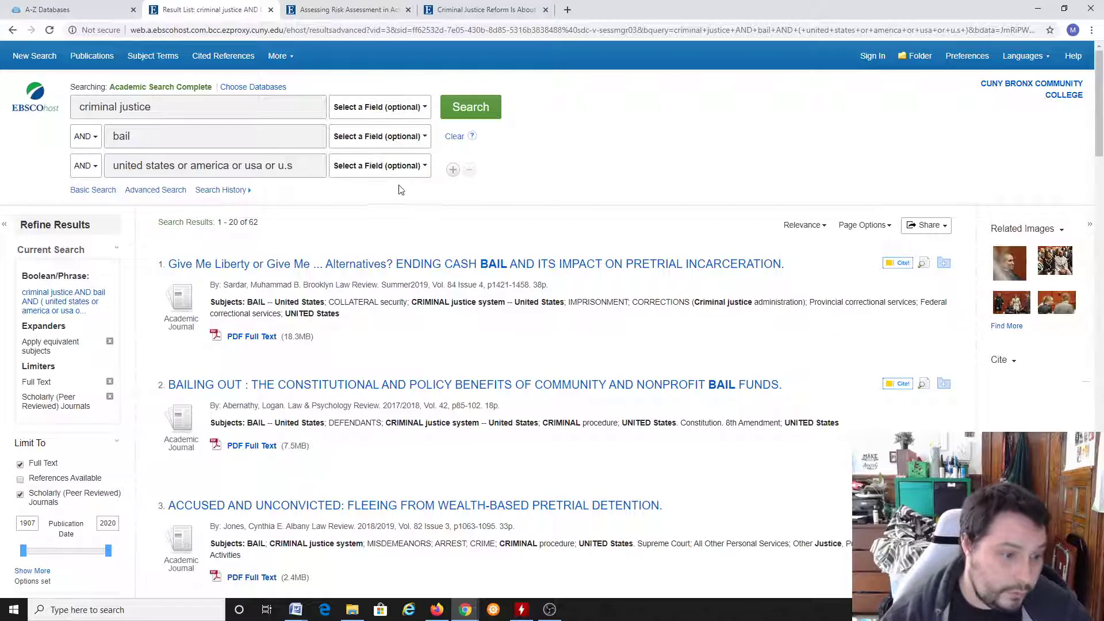
{"action": "left_click_drag", "start_coordinate": [23, 551], "coordinate": [74, 555]}
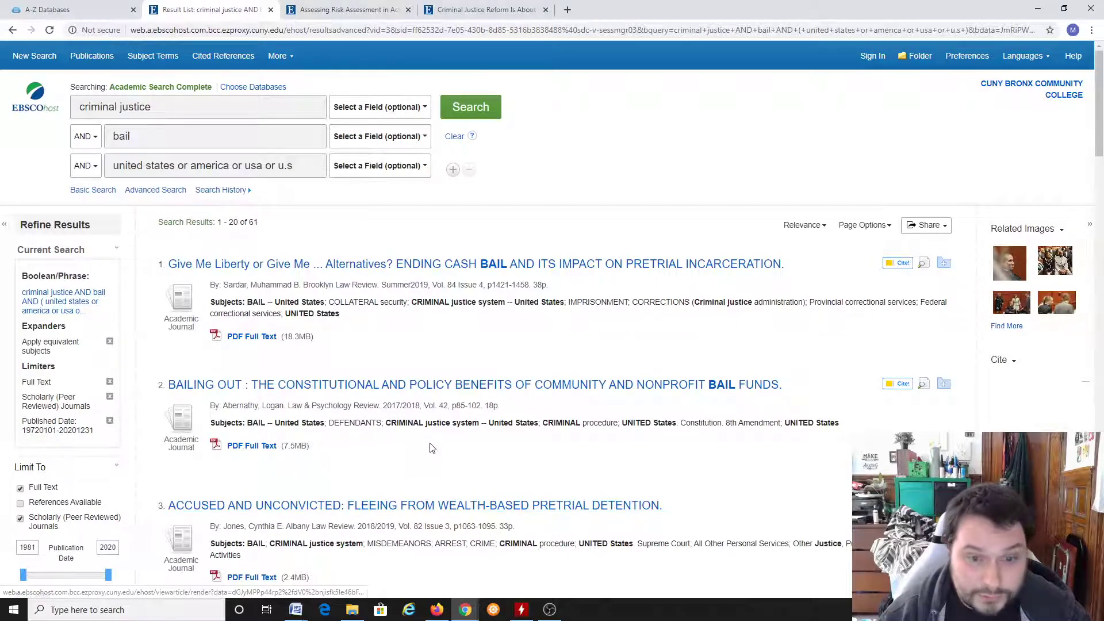
- Open the BAILING OUT article on community and nonprofit bail funds in a new browser tab and highlight its abstract for reading
{"action": "scroll", "coordinate": [432, 448], "scroll_direction": "down", "scroll_amount": 1}
{"action": "right_click", "coordinate": [257, 331]}
{"action": "left_click", "coordinate": [274, 336]}
{"action": "left_click", "coordinate": [325, 10]}
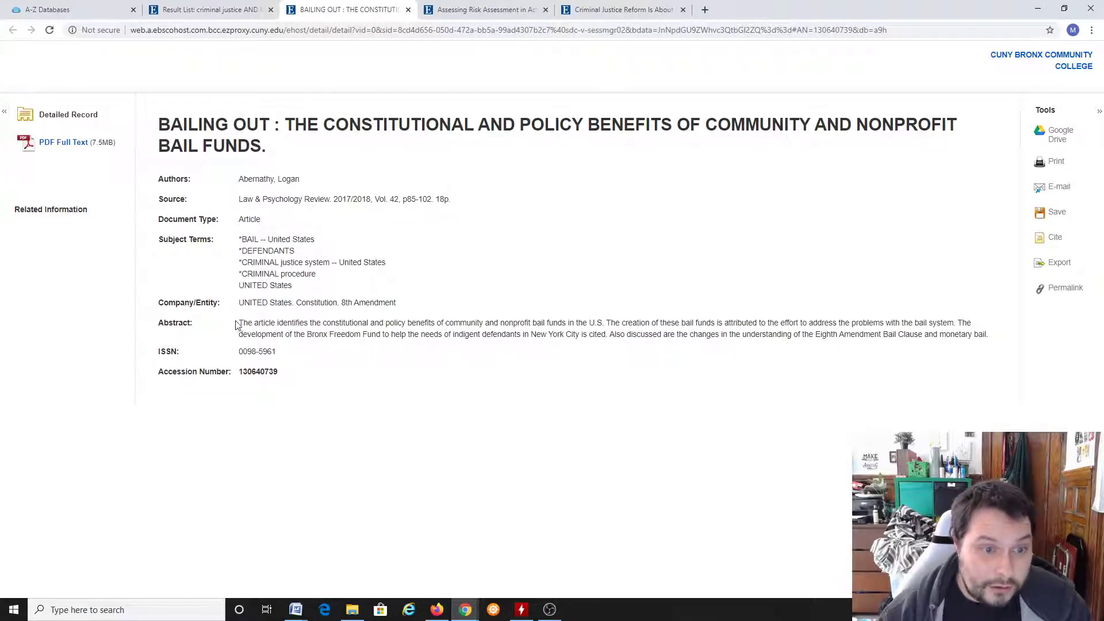
{"action": "left_click_drag", "start_coordinate": [240, 320], "coordinate": [1003, 341]}
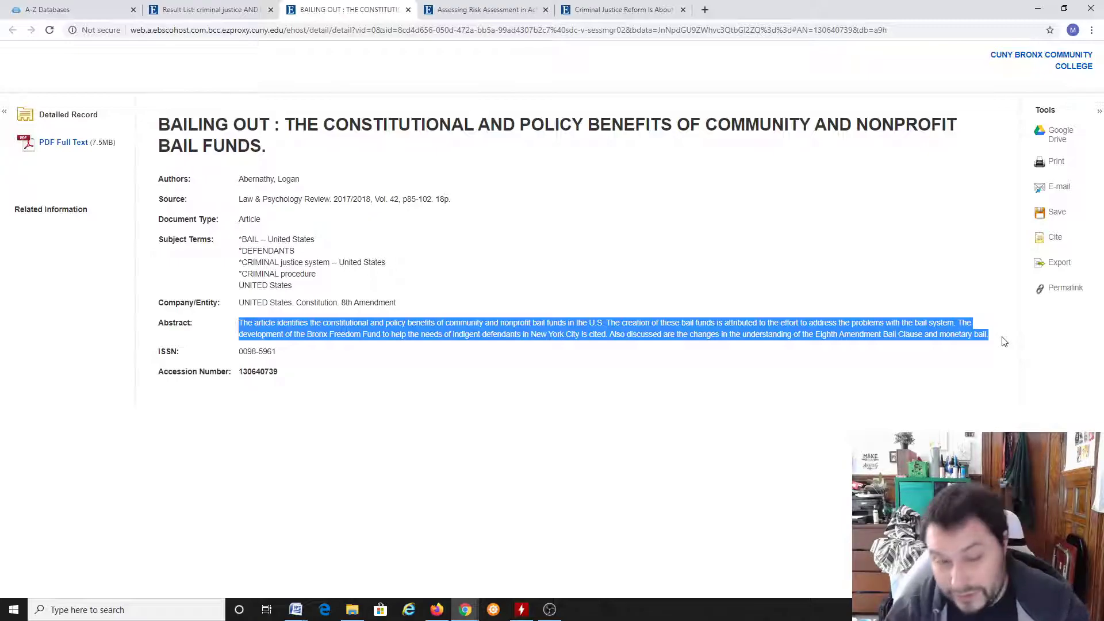